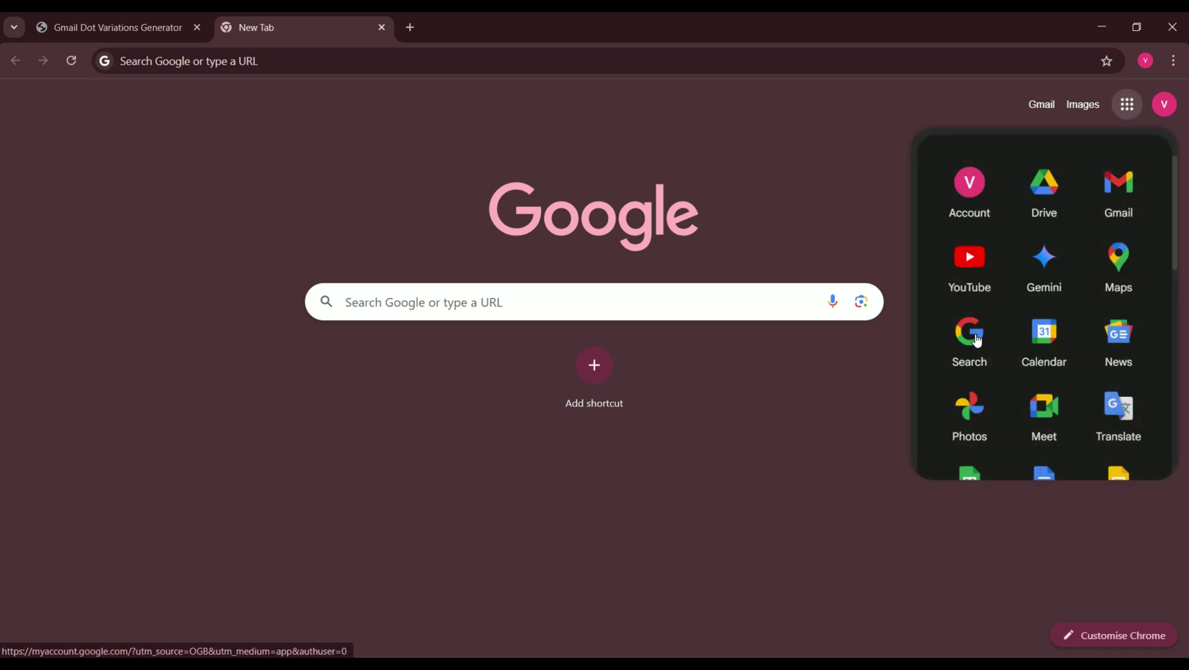
- Open Google Keep and paste the copied list of Gmail dot variations into a new note
scroll(974, 337, down, 6)
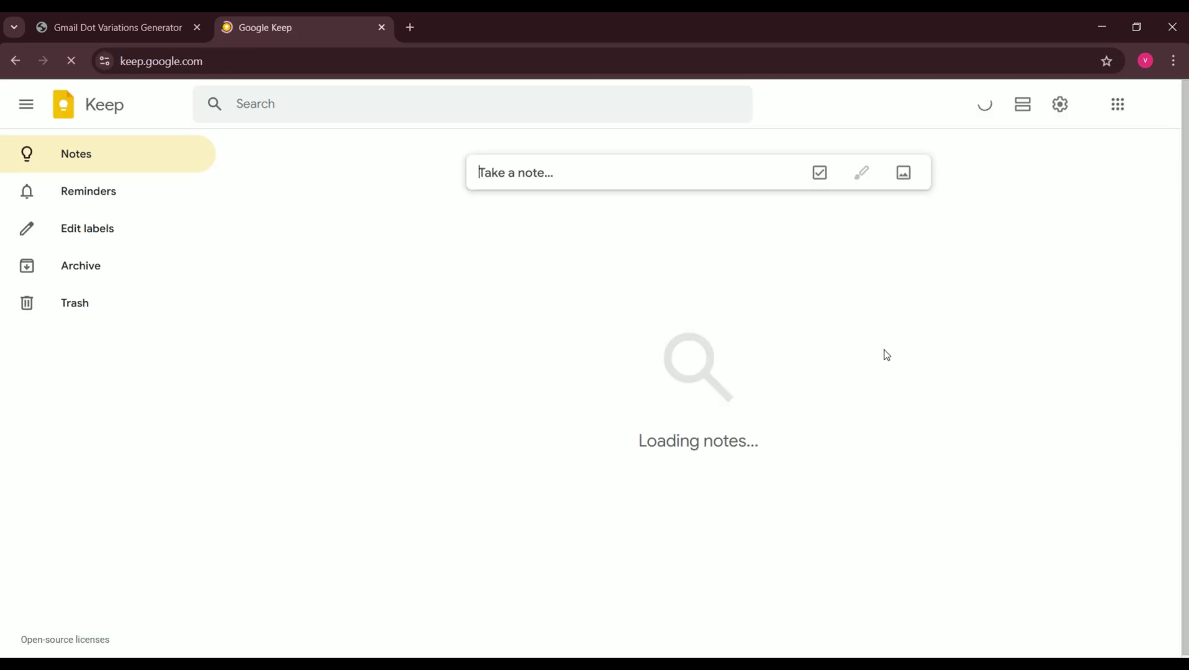
click(526, 172)
right_click(513, 207)
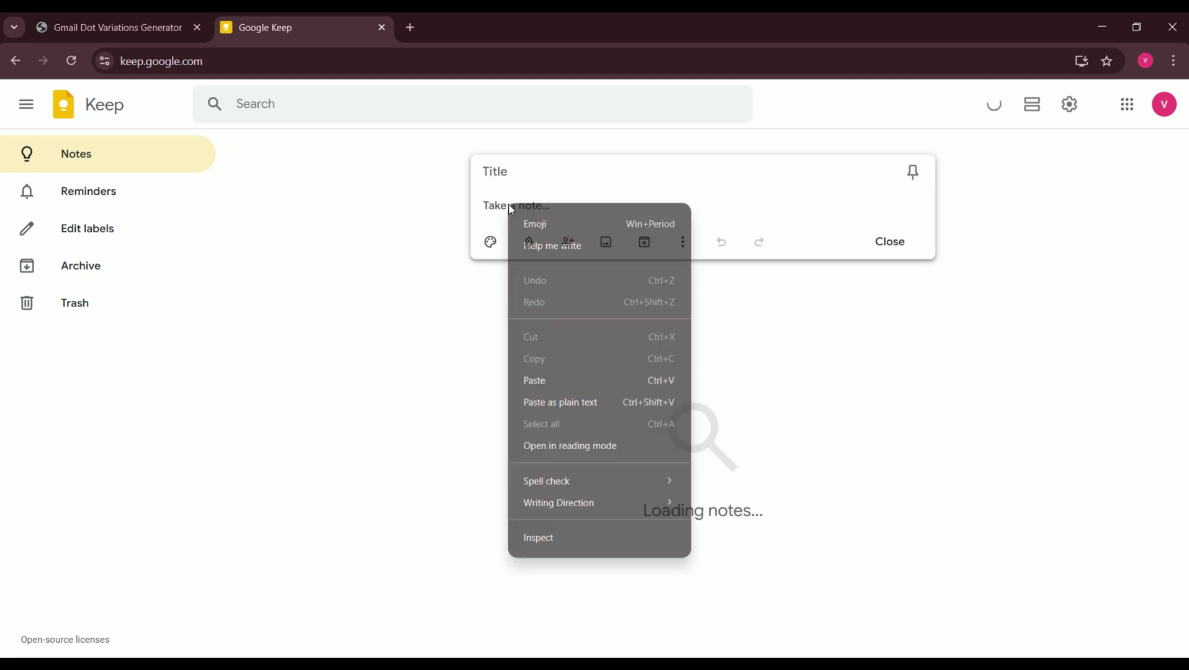
click(532, 379)
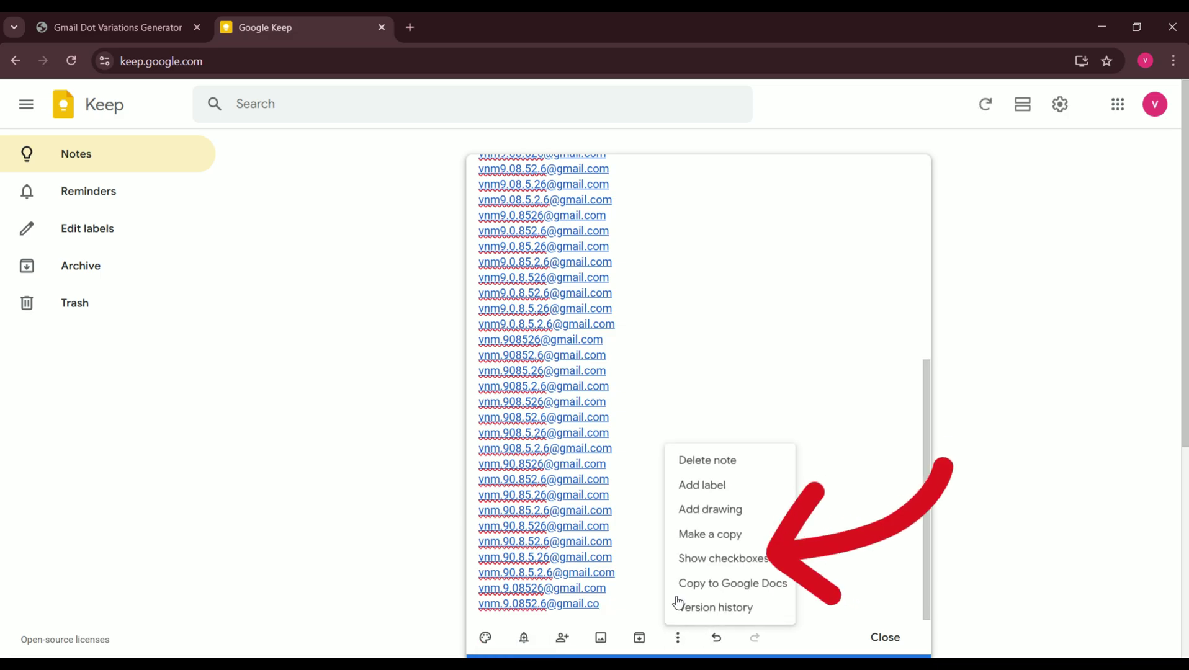
- Show checkboxes in the note so that each Gmail variation becomes a separate list item
click(730, 562)
scroll(627, 515, up, 5)
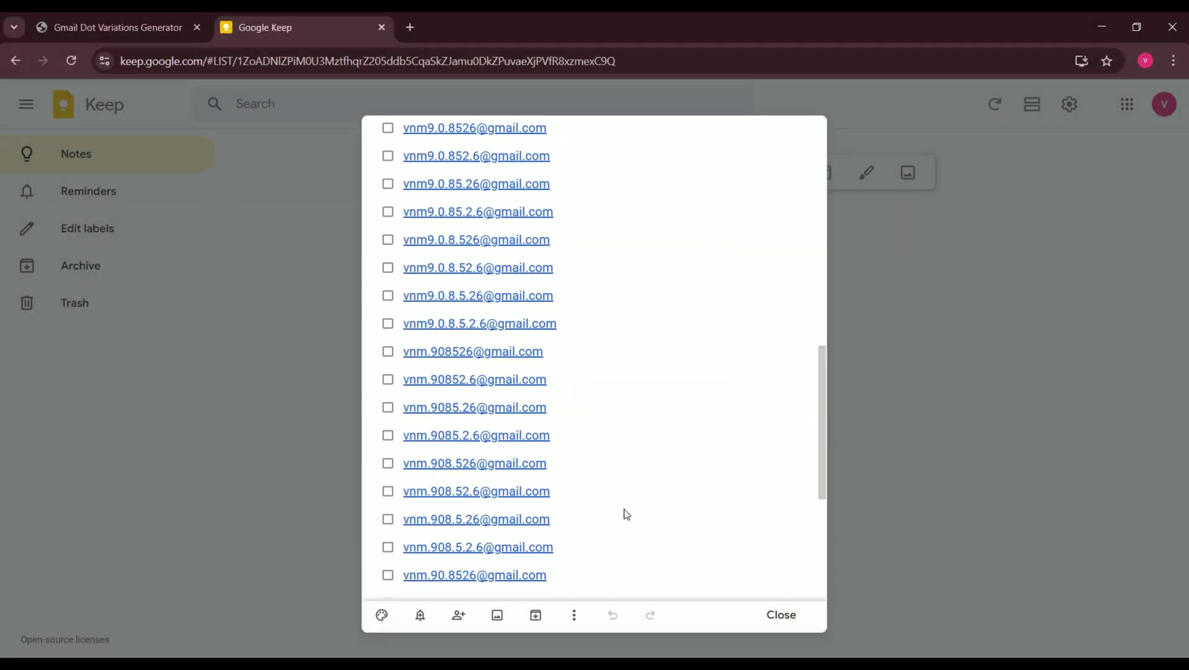
scroll(626, 515, up, 10)
scroll(582, 419, down, 15)
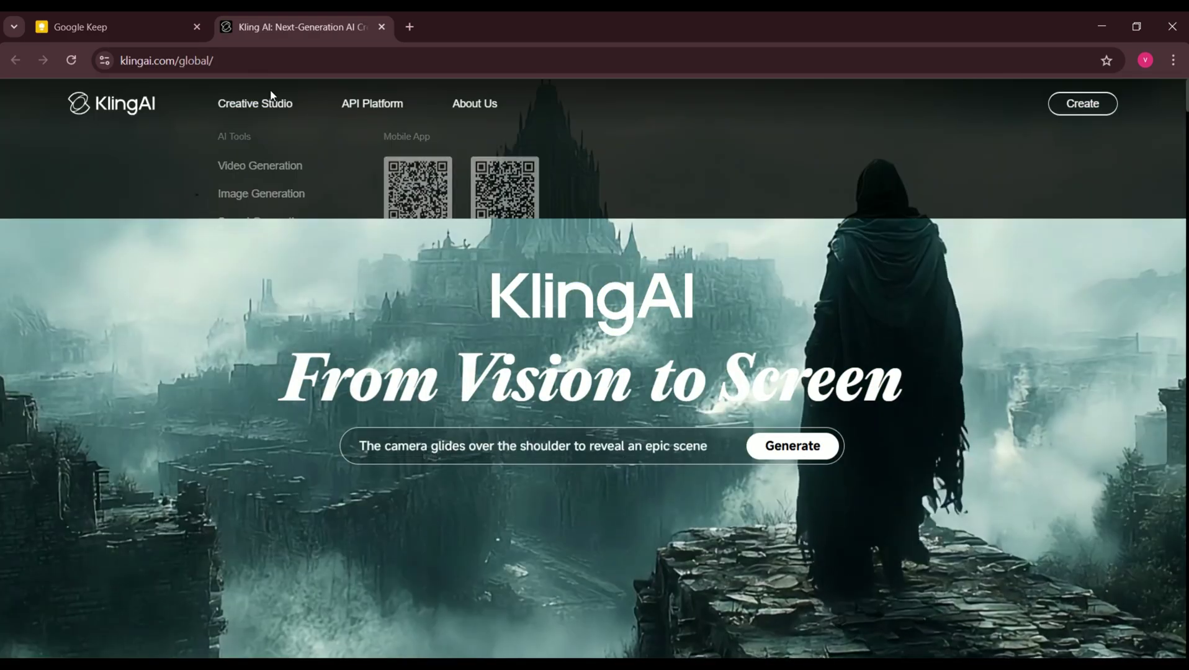
- Enter the Kling AI app from its website and open the free sign-up form for email accounts
click(90, 62)
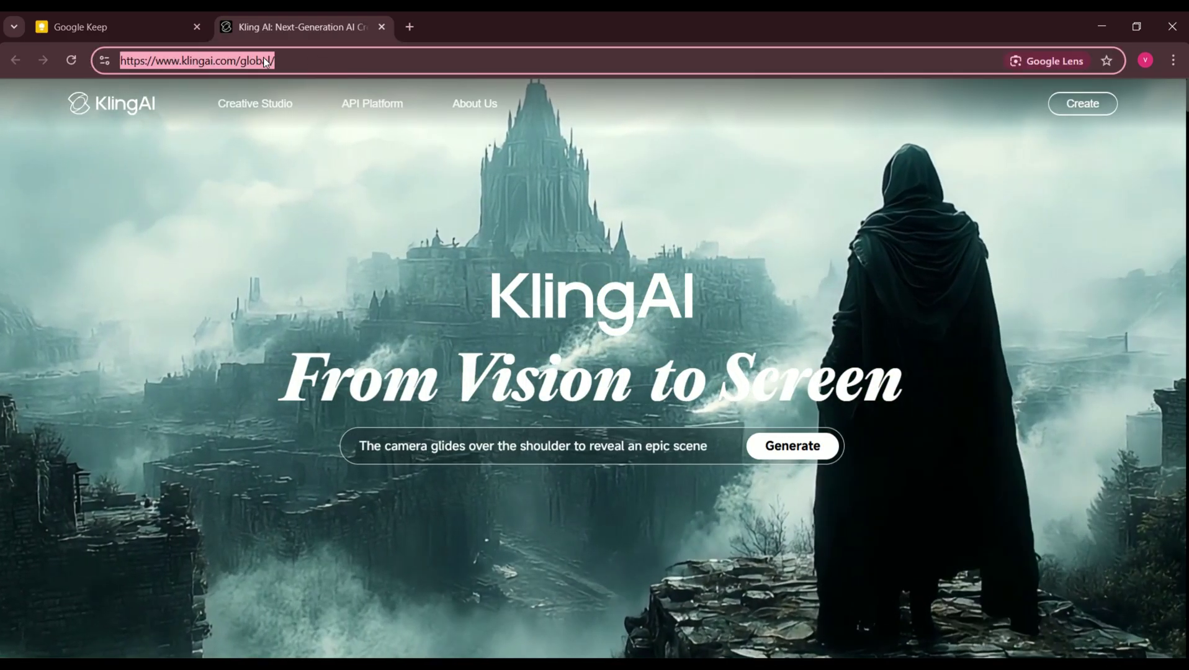
click(262, 60)
click(1103, 110)
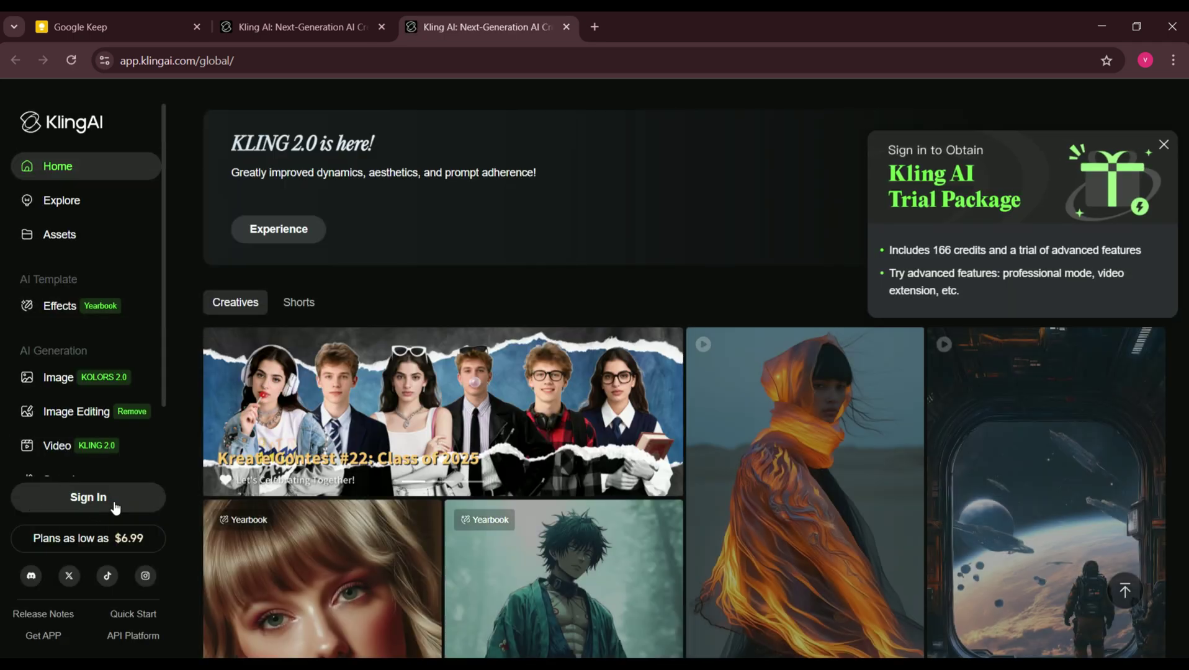
click(81, 498)
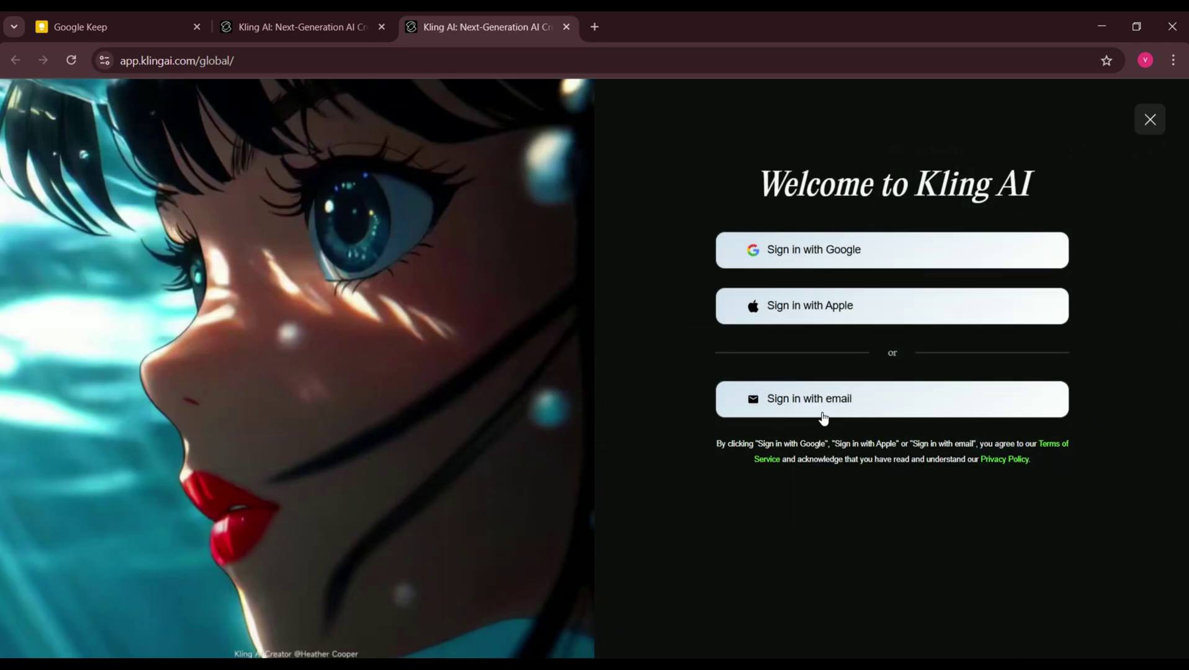
click(855, 404)
click(1036, 444)
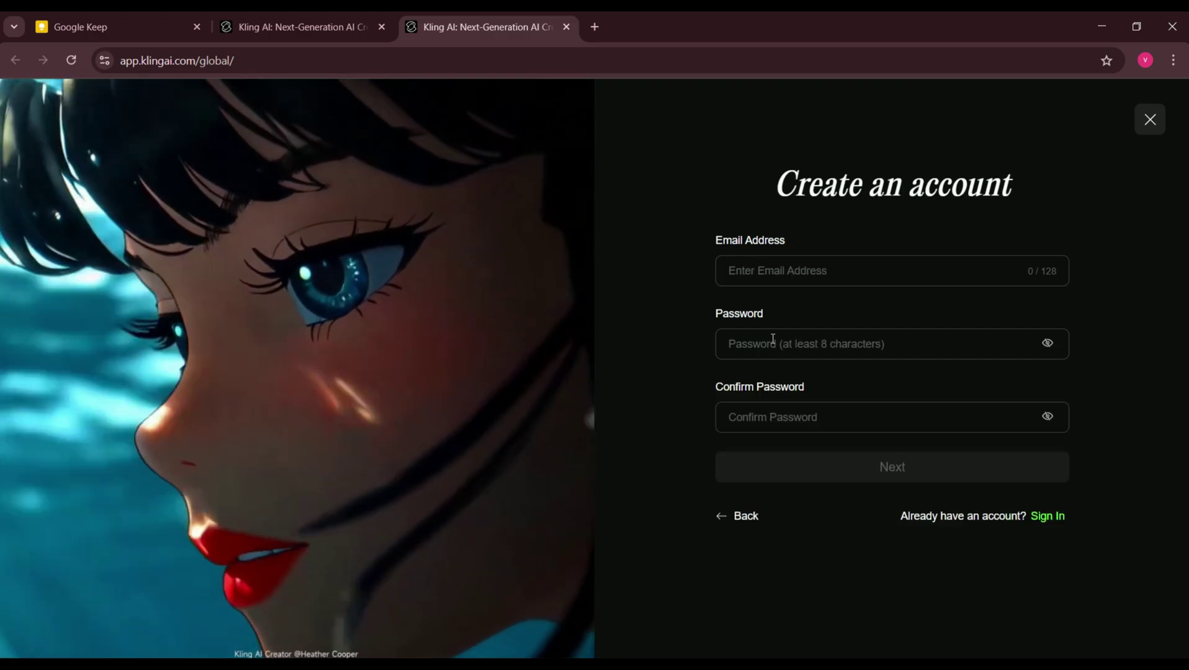
- Fill in the sign-up form with the copied Gmail variation and a confirmed account password, submit it and complete the security puzzle
click(769, 271)
right_click(763, 271)
click(785, 456)
click(801, 353)
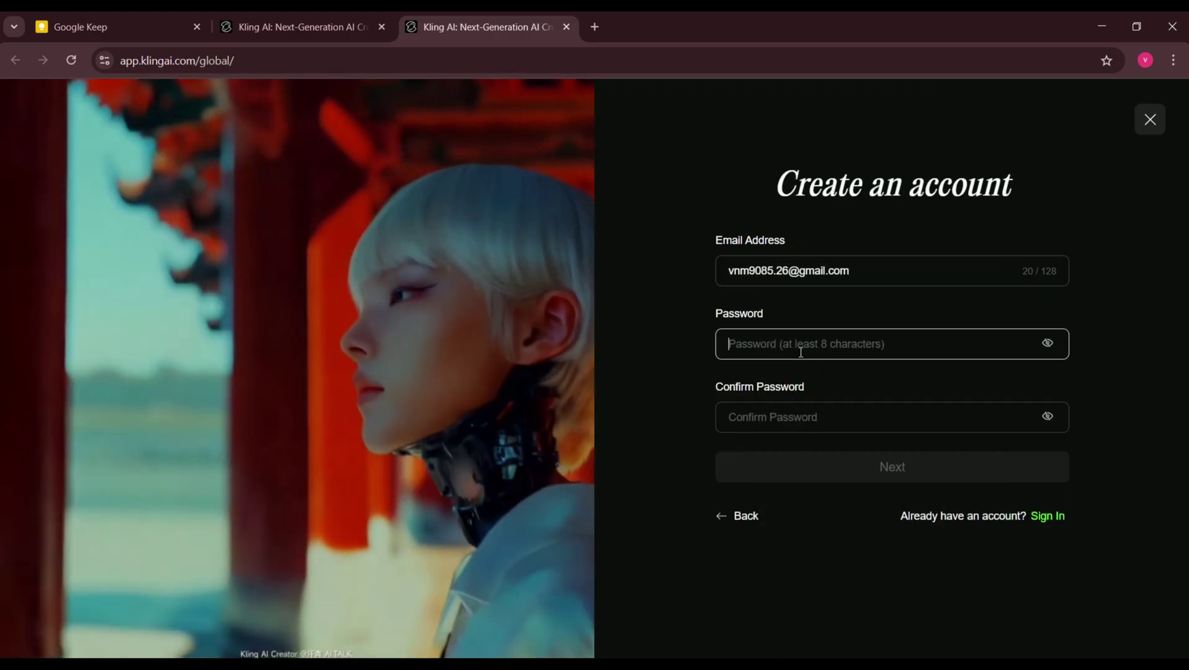
text(•••••••••)
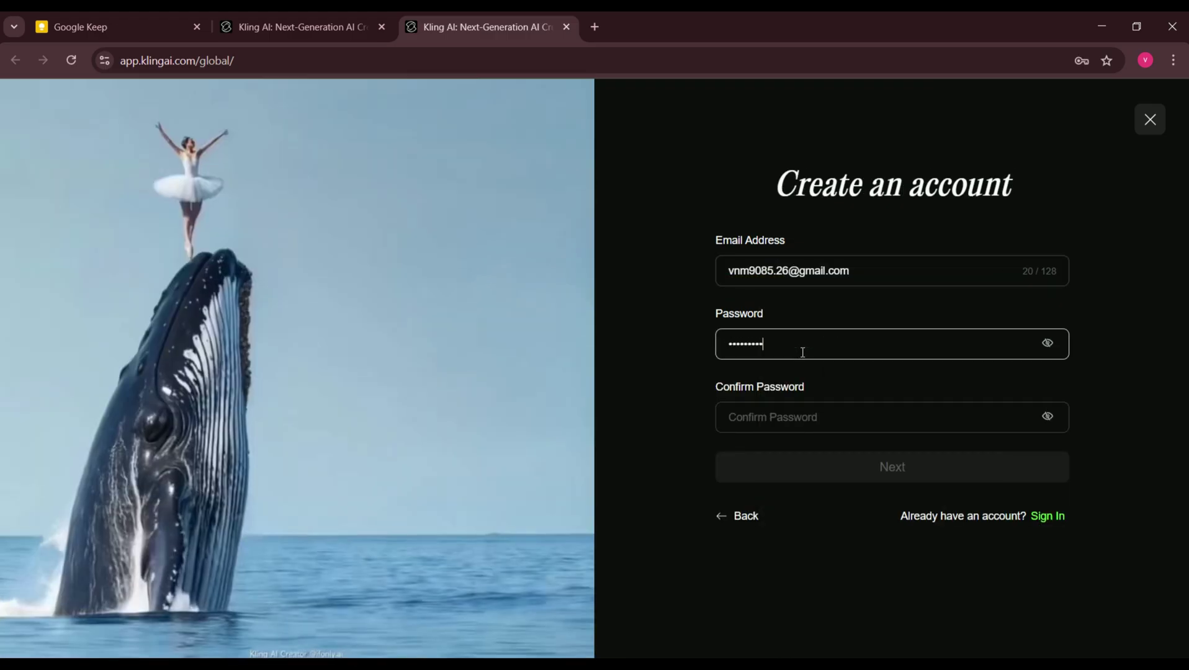
text(•••••••••)
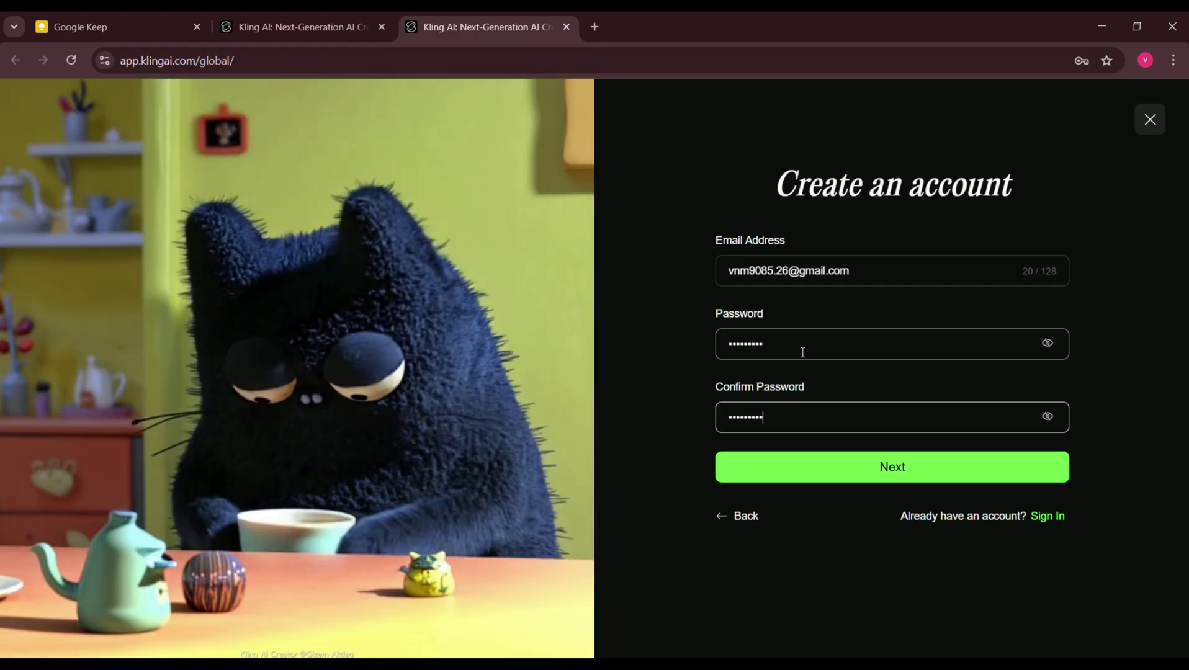
click(896, 474)
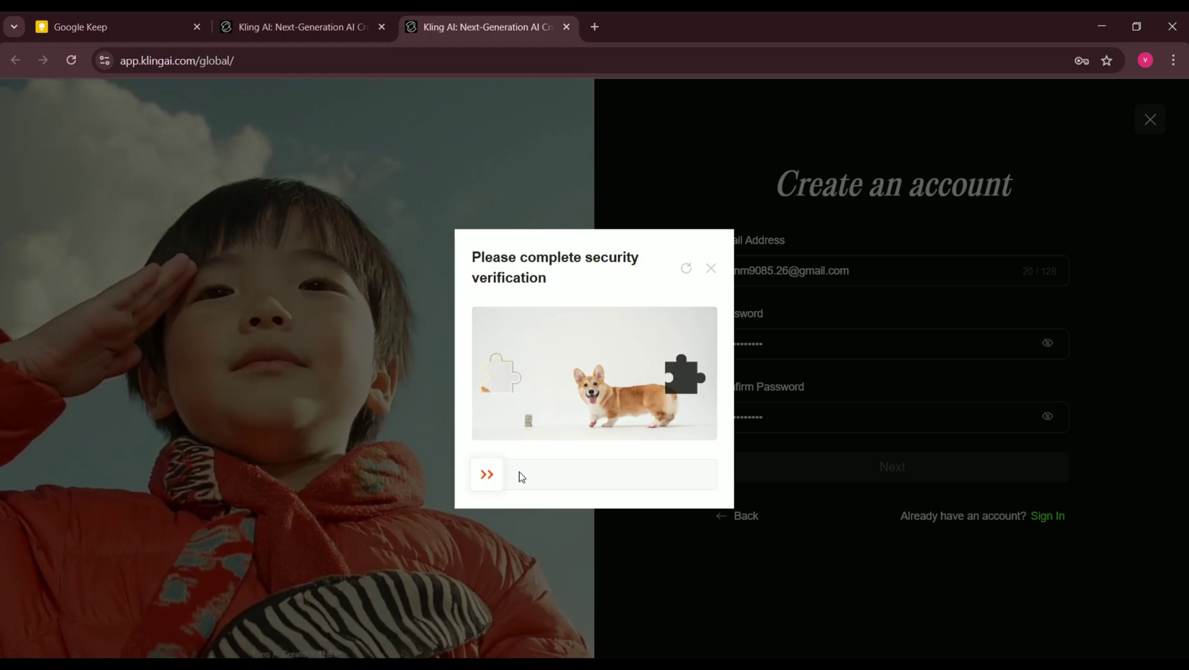
drag(487, 475, 671, 475)
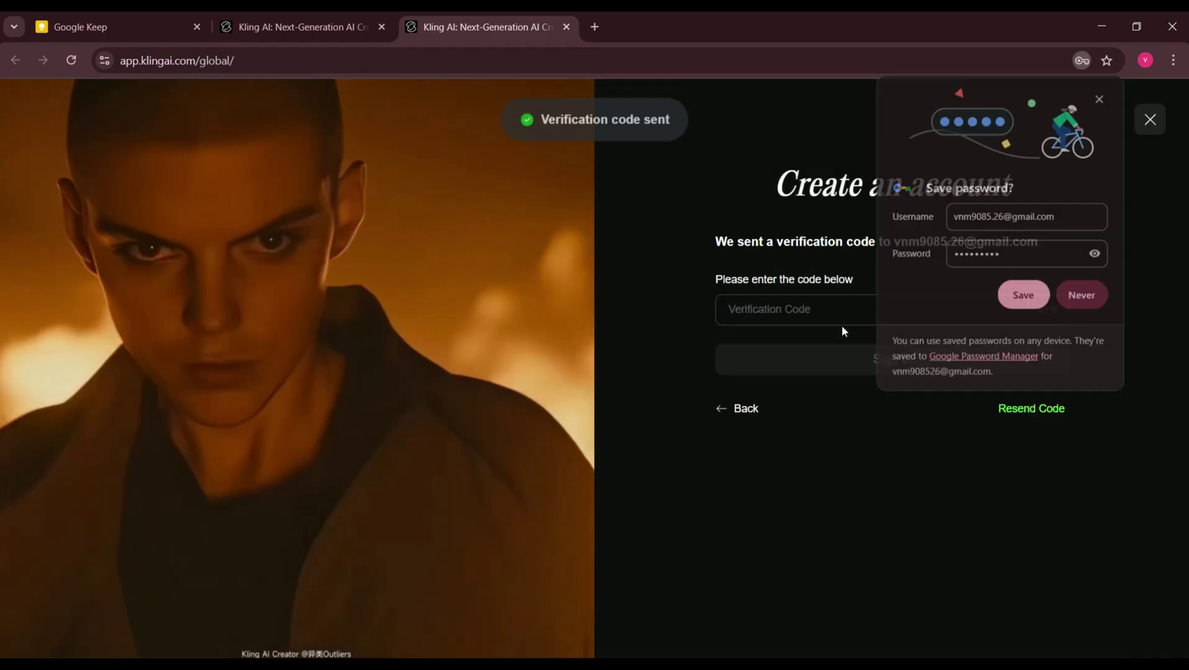
- Open Gmail in a new browser tab and copy the verification code from the KlingAI Account Verification email
click(594, 26)
click(1044, 104)
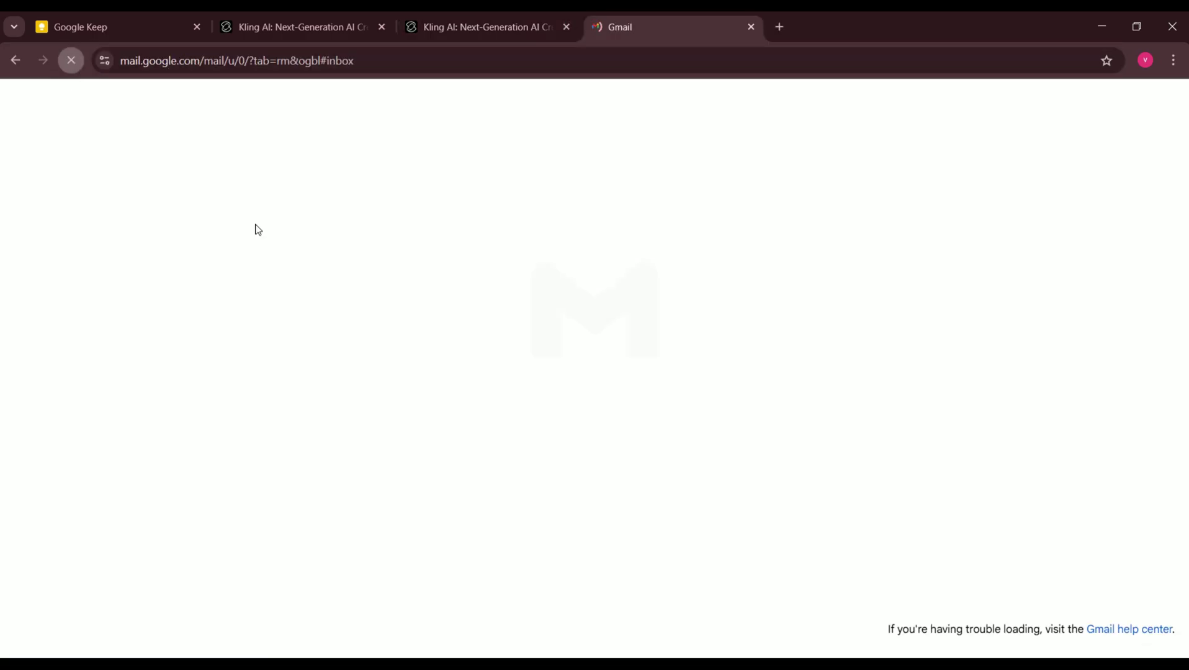
click(510, 232)
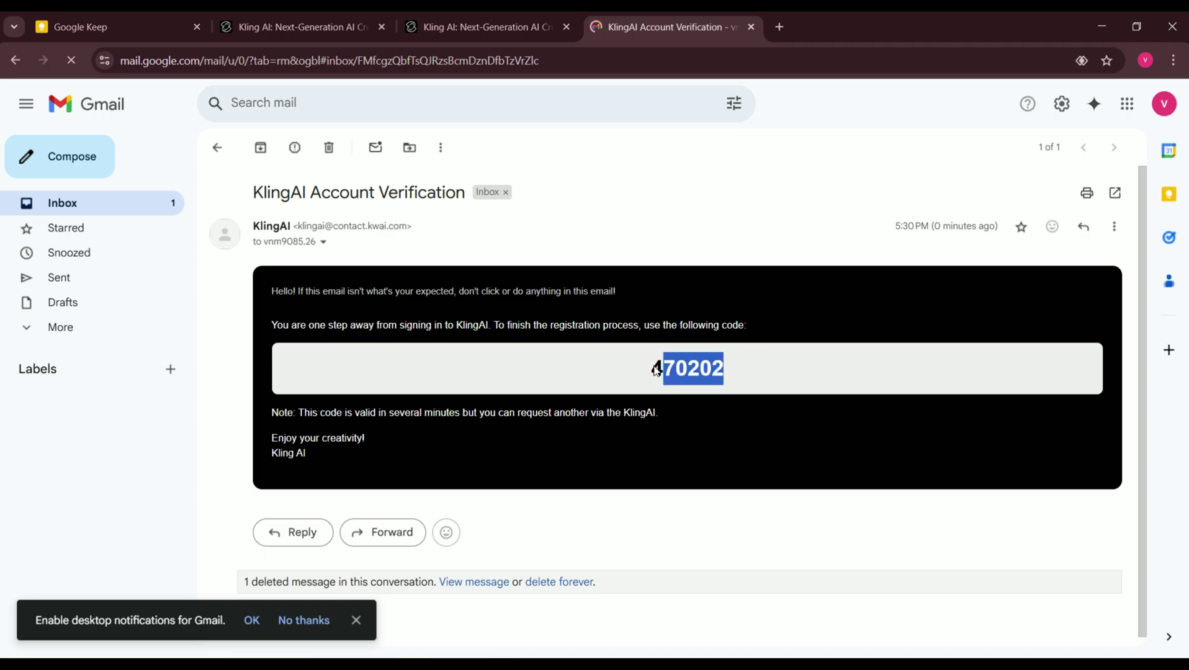
drag(656, 371, 652, 371)
right_click(681, 371)
click(698, 387)
- Return to the Kling AI sign-up page, paste the verification code and sign in
click(471, 27)
click(751, 309)
key(ctrl+v)
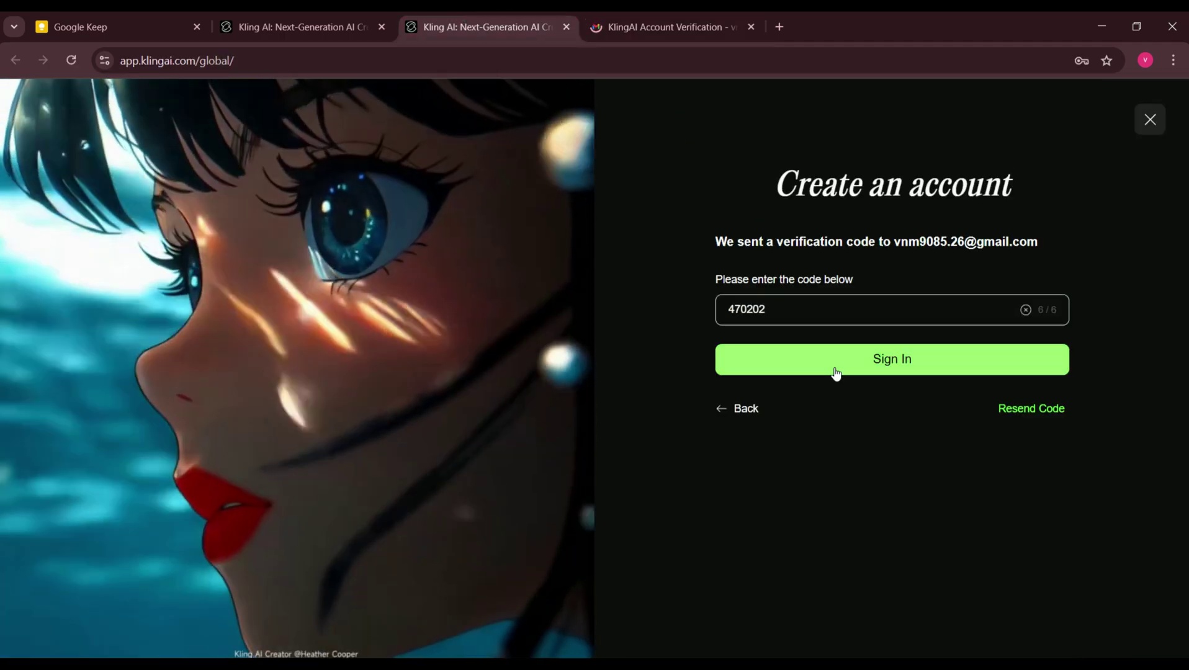
click(836, 372)
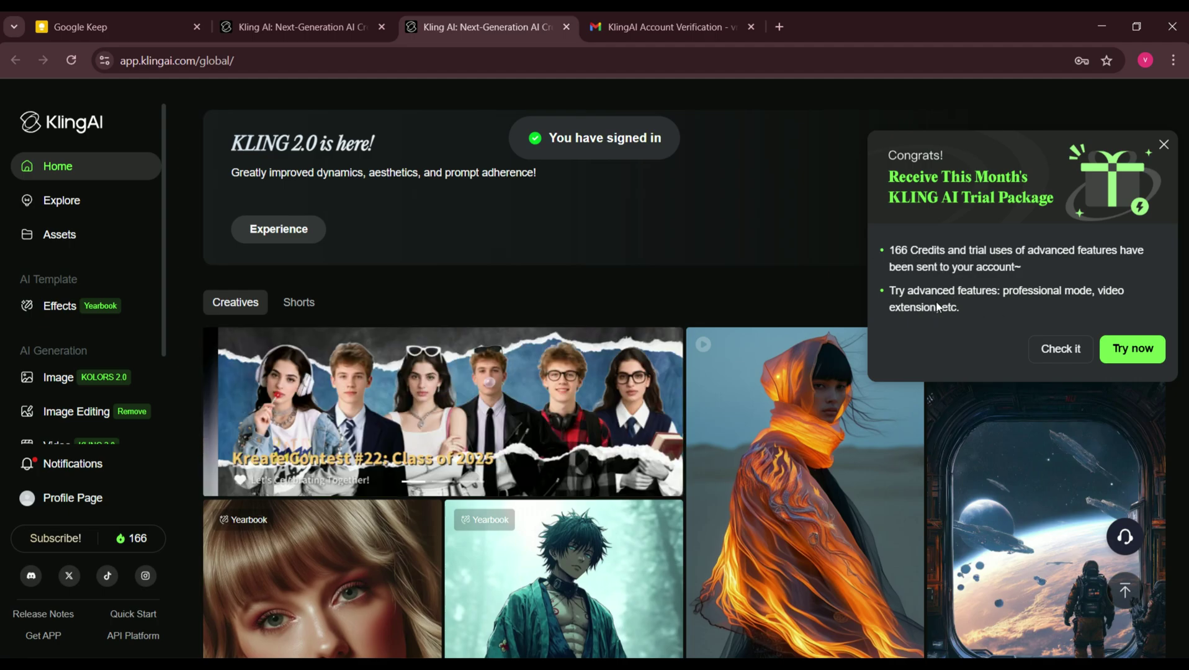
- Dismiss the trial package notice and check the new account's profile and settings, closing the tab at the end
click(1157, 142)
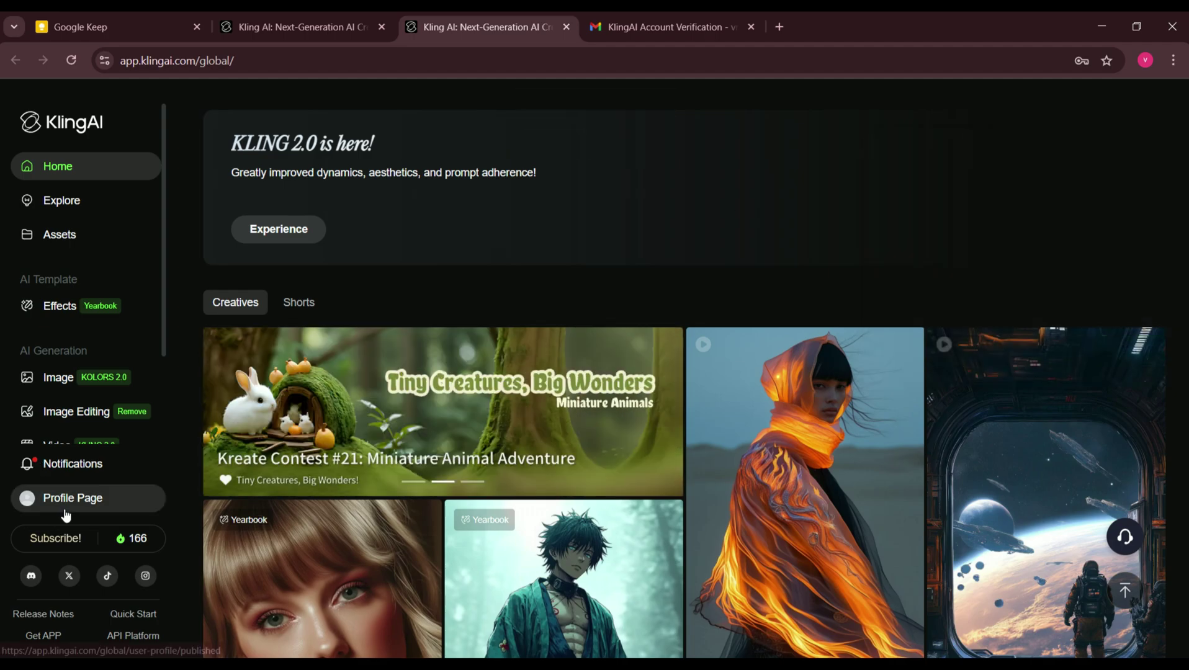
click(68, 498)
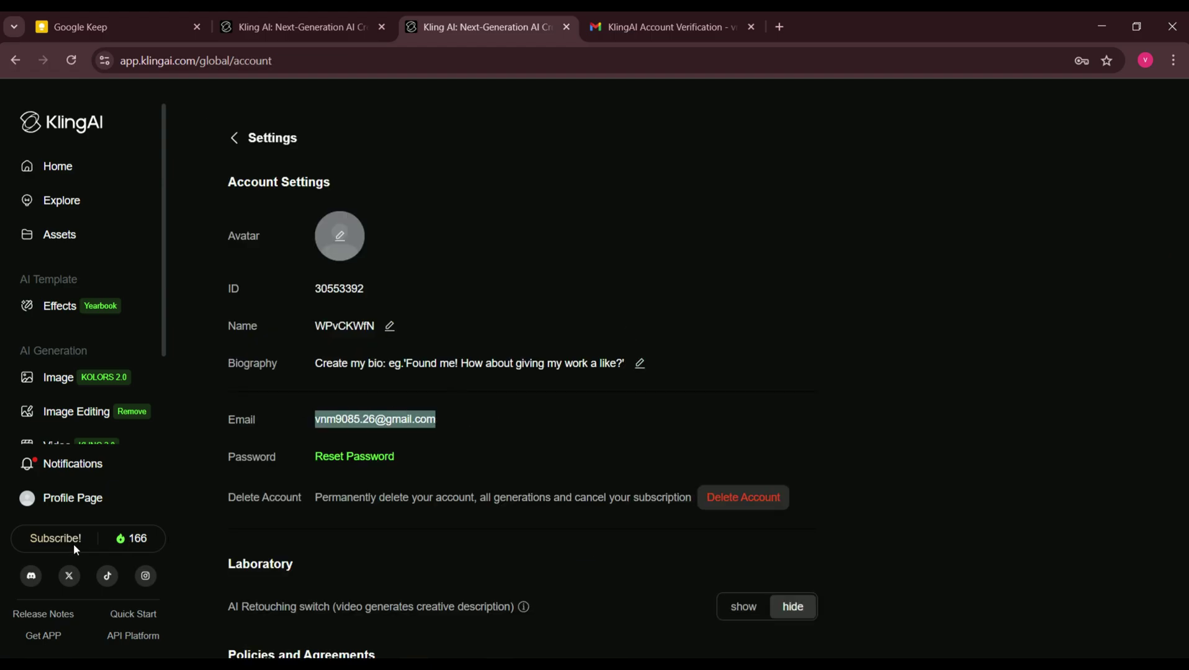
key(ctrl+w)
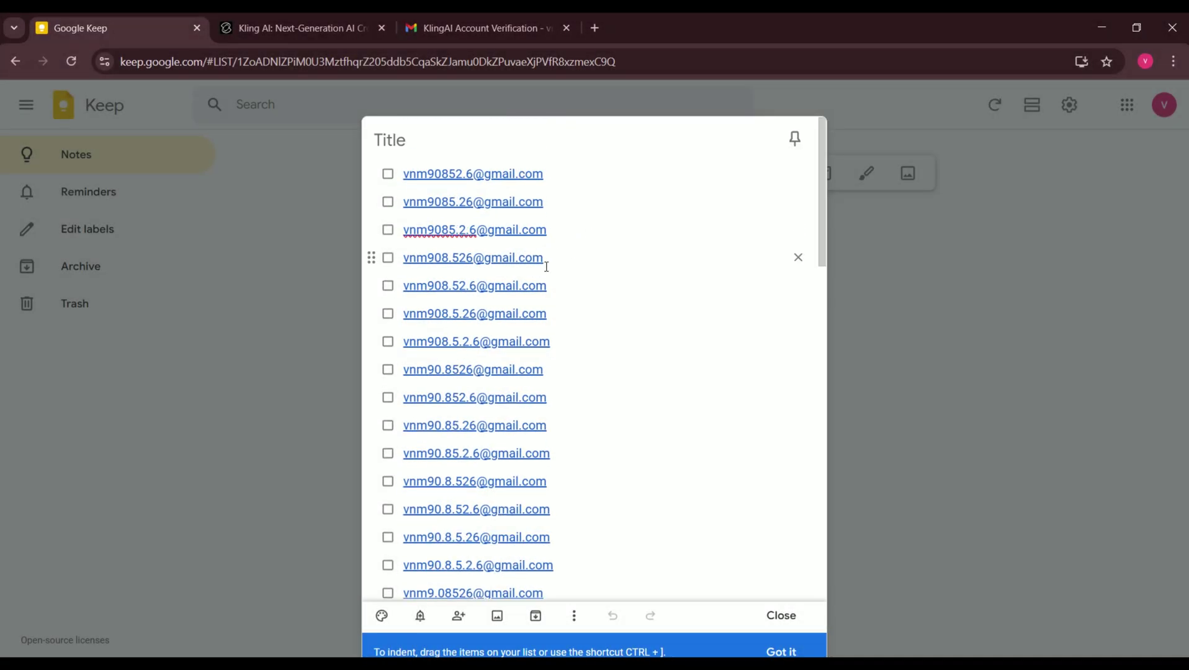
- Copy the fourth Gmail variation from the Keep list and open the email sign-up form in the remaining Kling AI tab
right_click(451, 266)
click(480, 363)
click(298, 28)
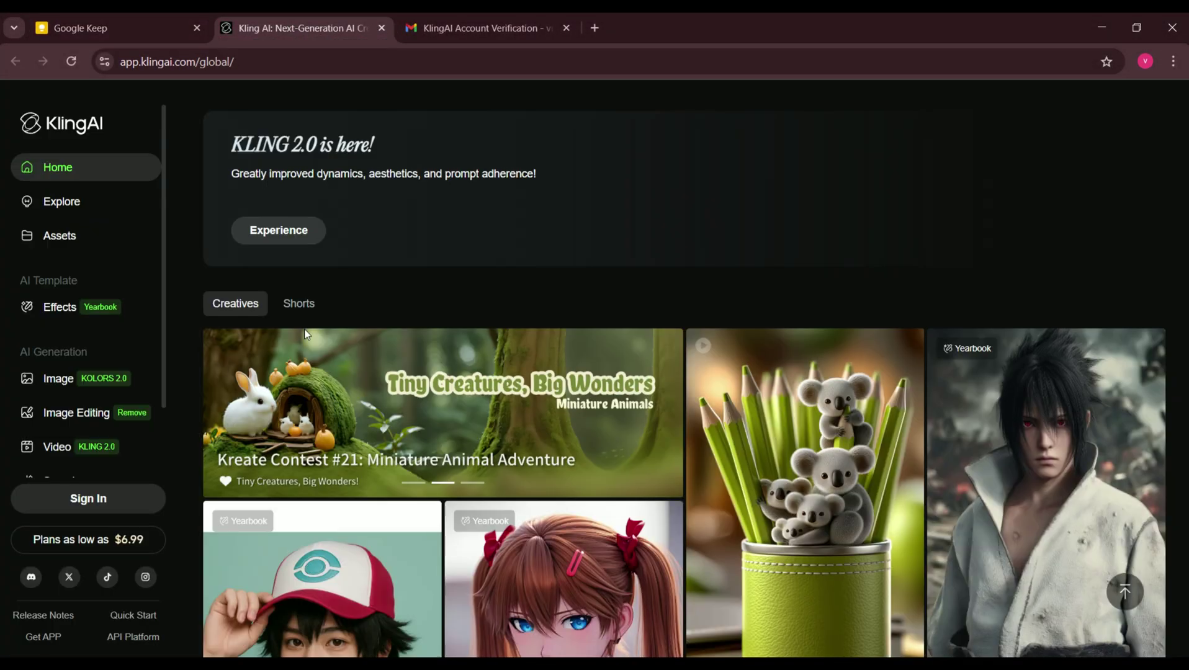
click(107, 506)
click(797, 404)
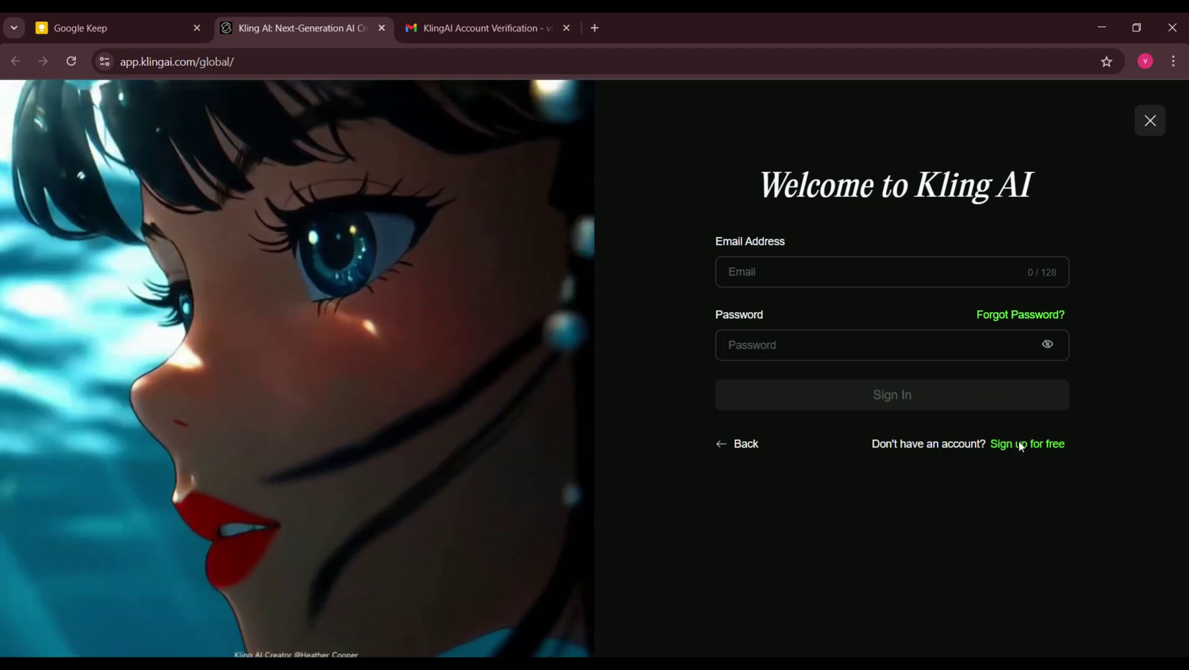
click(1018, 441)
- Register a second account with the newly copied Gmail variation and a confirmed account password, and complete the security puzzle
right_click(762, 279)
click(786, 466)
click(751, 345)
text(*********)
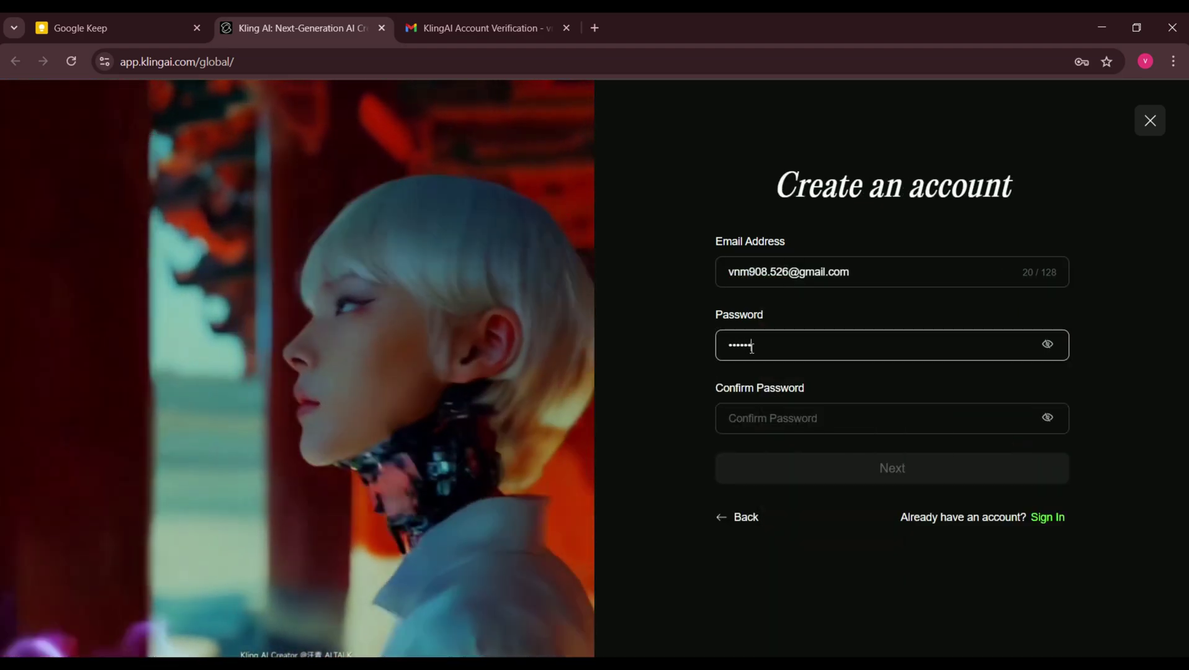
key(Tab)
text(*********)
click(786, 462)
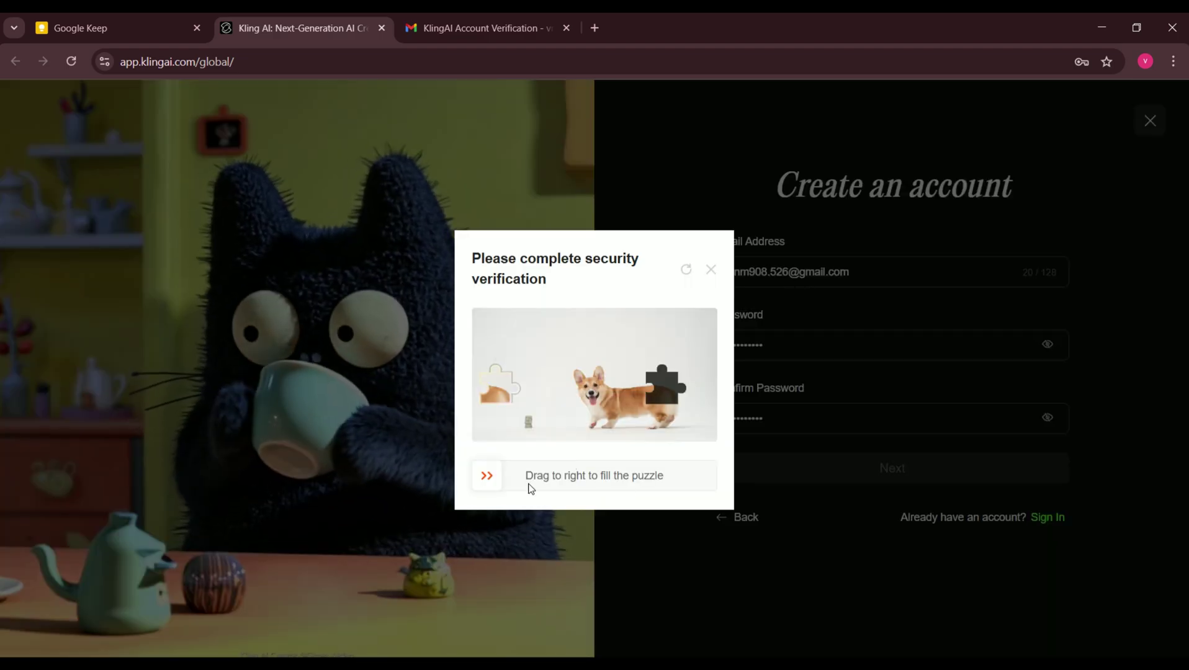
drag(487, 476, 651, 475)
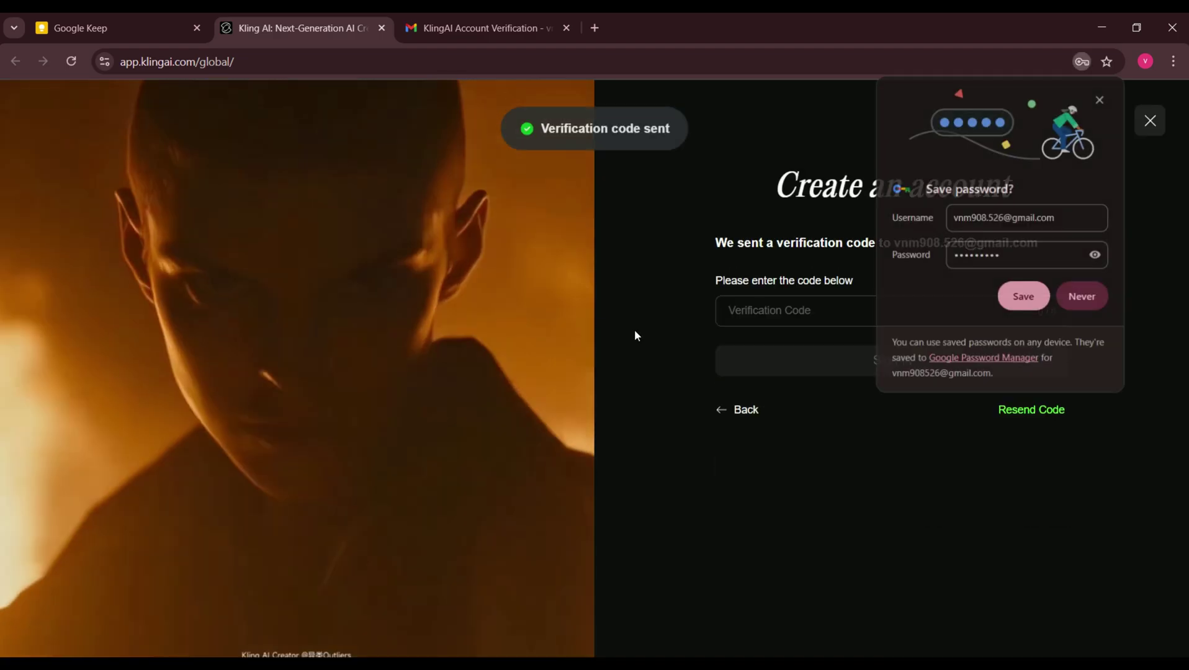
- Switch to Gmail, refresh the mailbox and copy the verification code from the newest KlingAI message
click(479, 28)
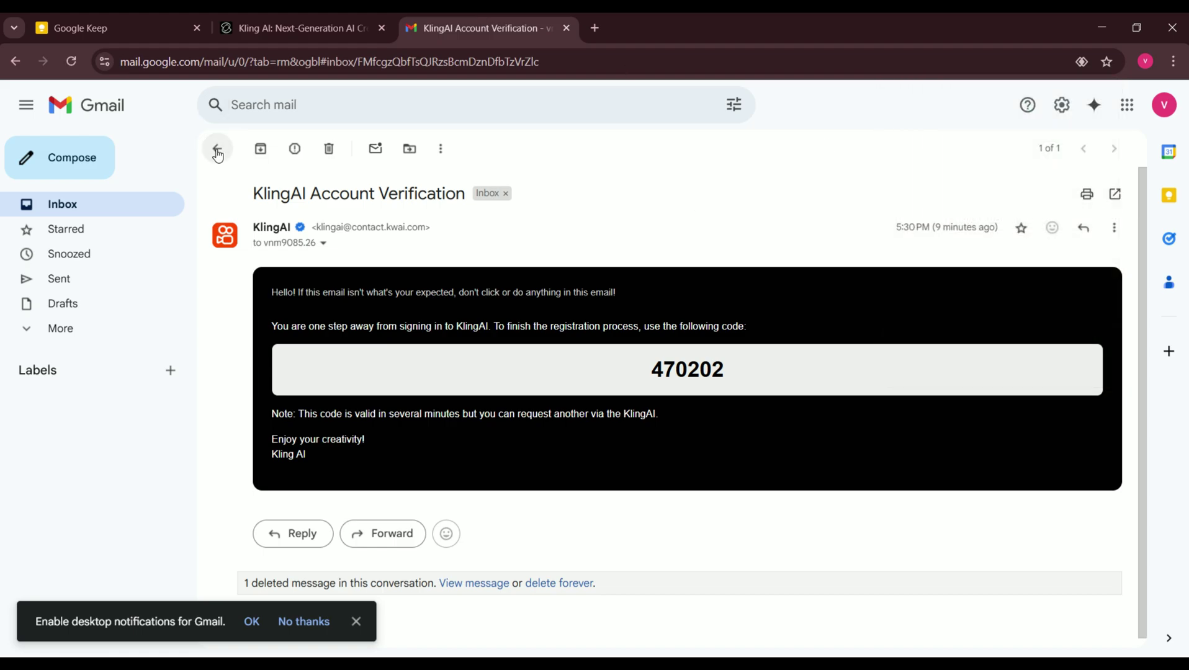
click(71, 61)
click(540, 226)
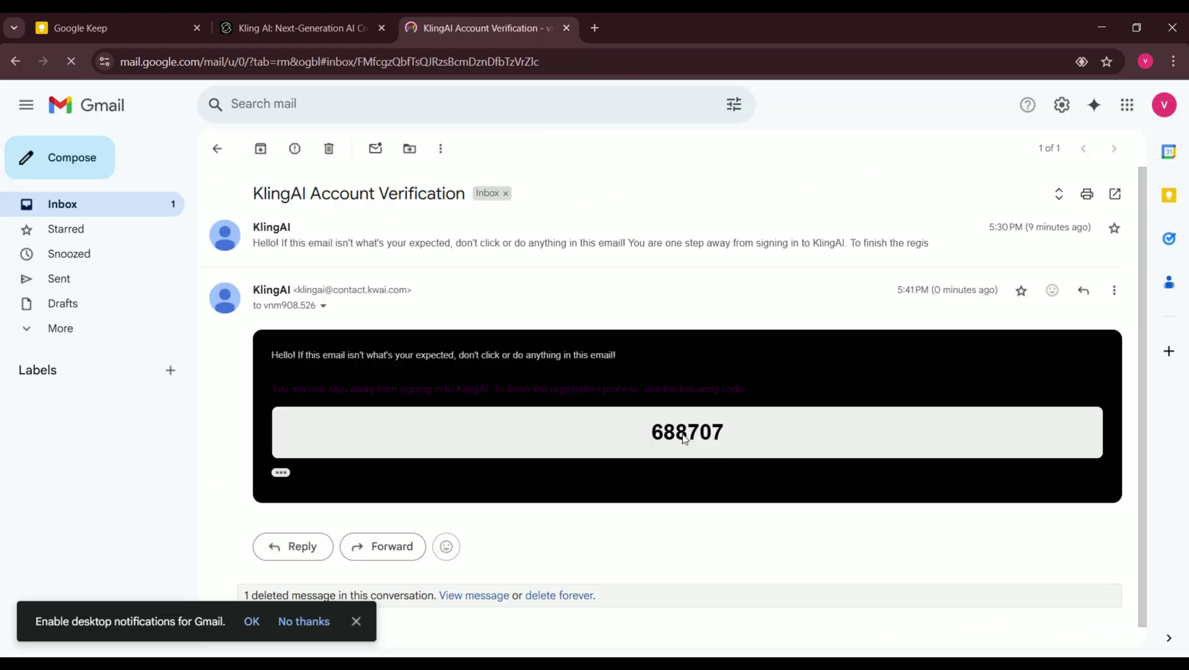
right_click(669, 428)
double_click(656, 438)
right_click(695, 432)
click(720, 451)
- Paste the new verification code on the Kling AI page and sign in to the second account
click(298, 27)
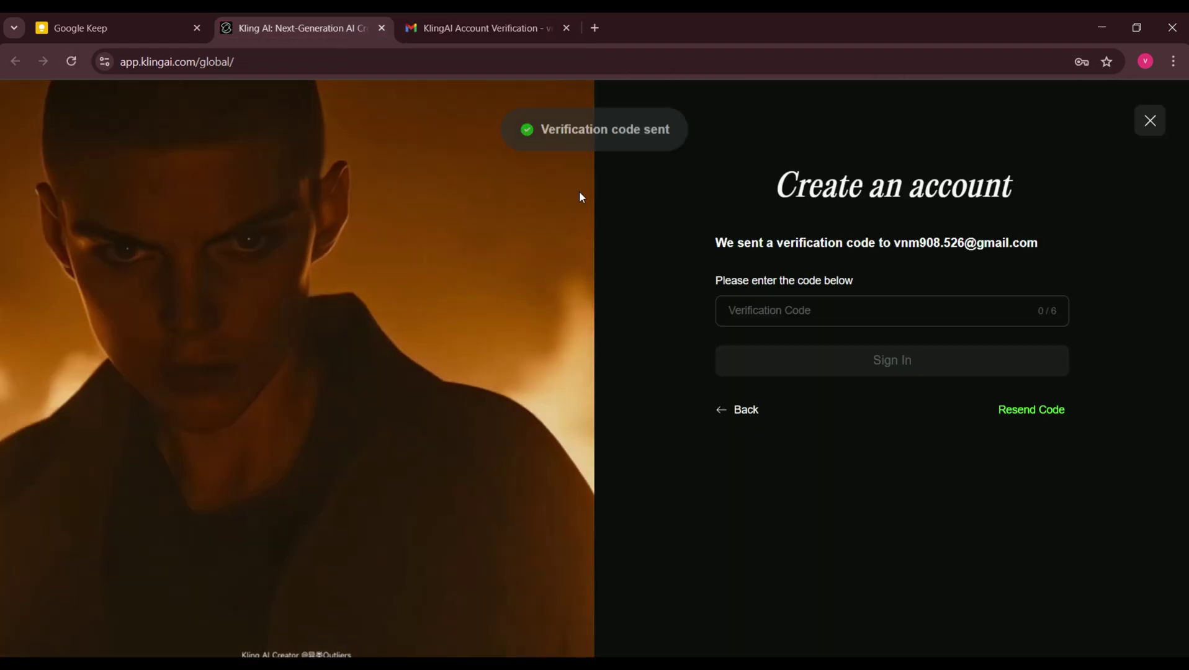
key(ctrl+v)
click(902, 367)
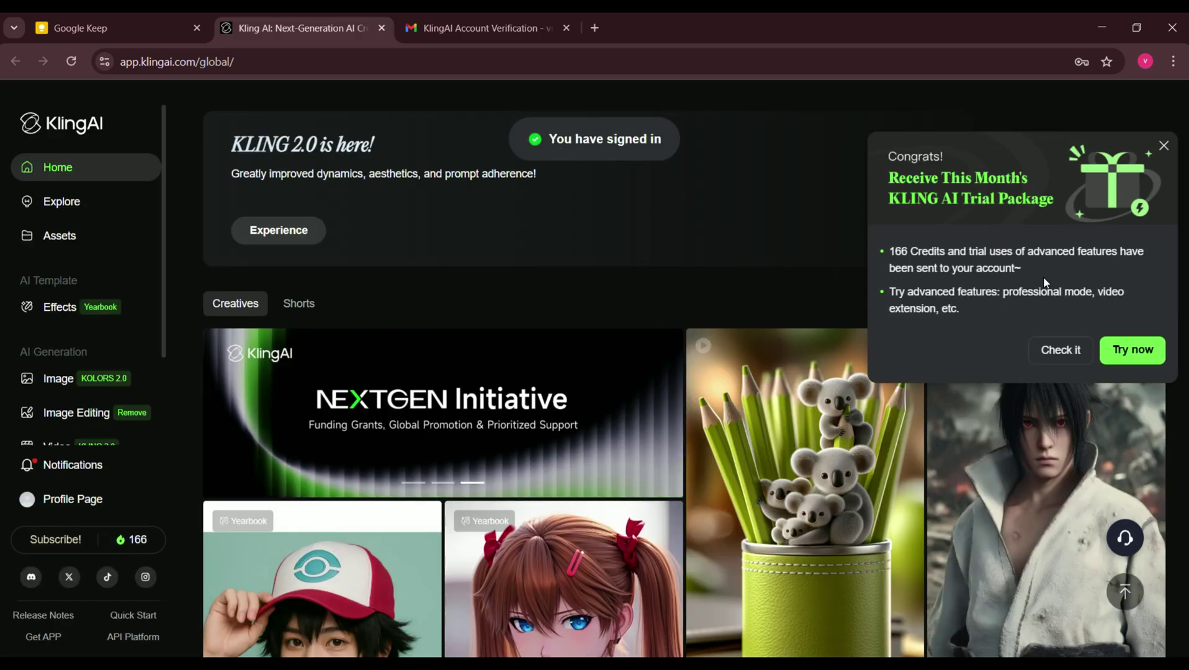
- Close the trial package notice and open the second account's profile page
click(1164, 147)
click(93, 499)
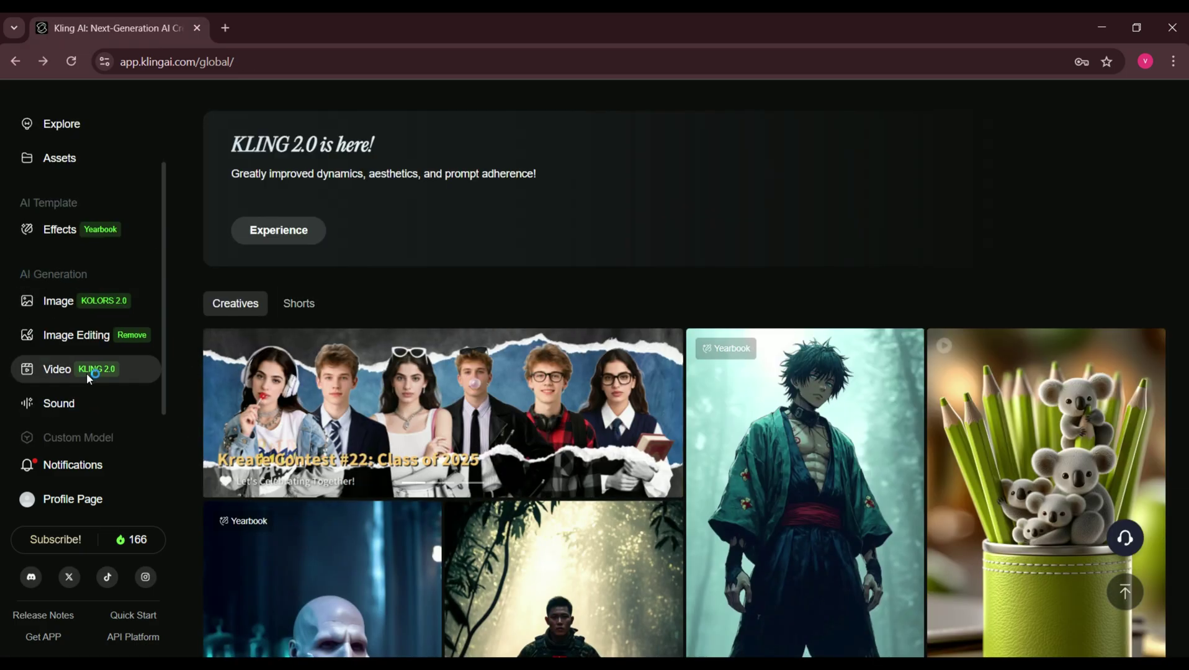
- Open Kling AI's image-to-video generation and upload the Ice Age cartoon scene as the start frame
click(91, 370)
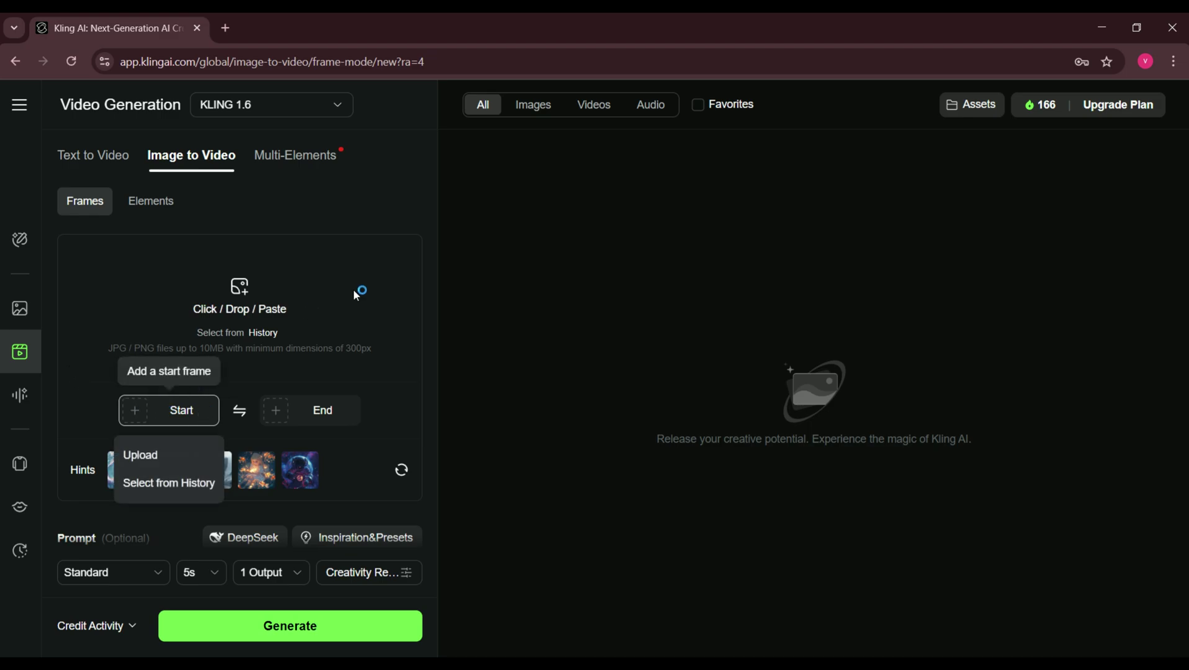
click(168, 456)
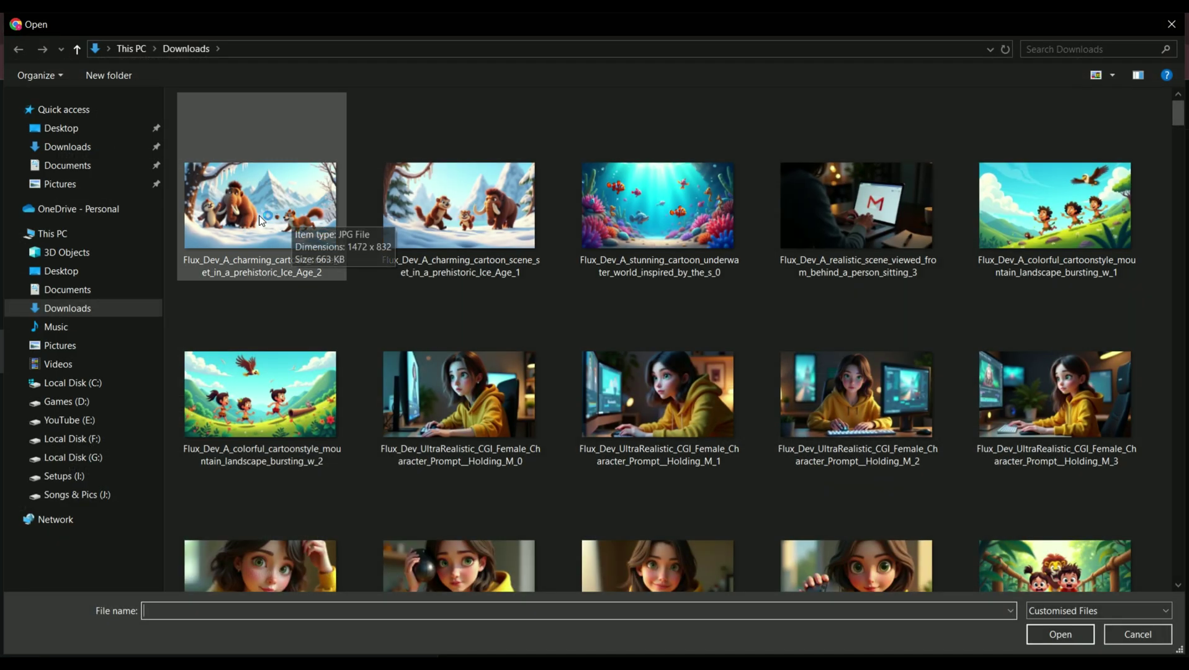
key(Escape)
- Enter the video prompt "animate like all of them are enjoying and playing in this beautiful weather"
scroll(177, 490, down, 1)
click(298, 506)
text(ani)
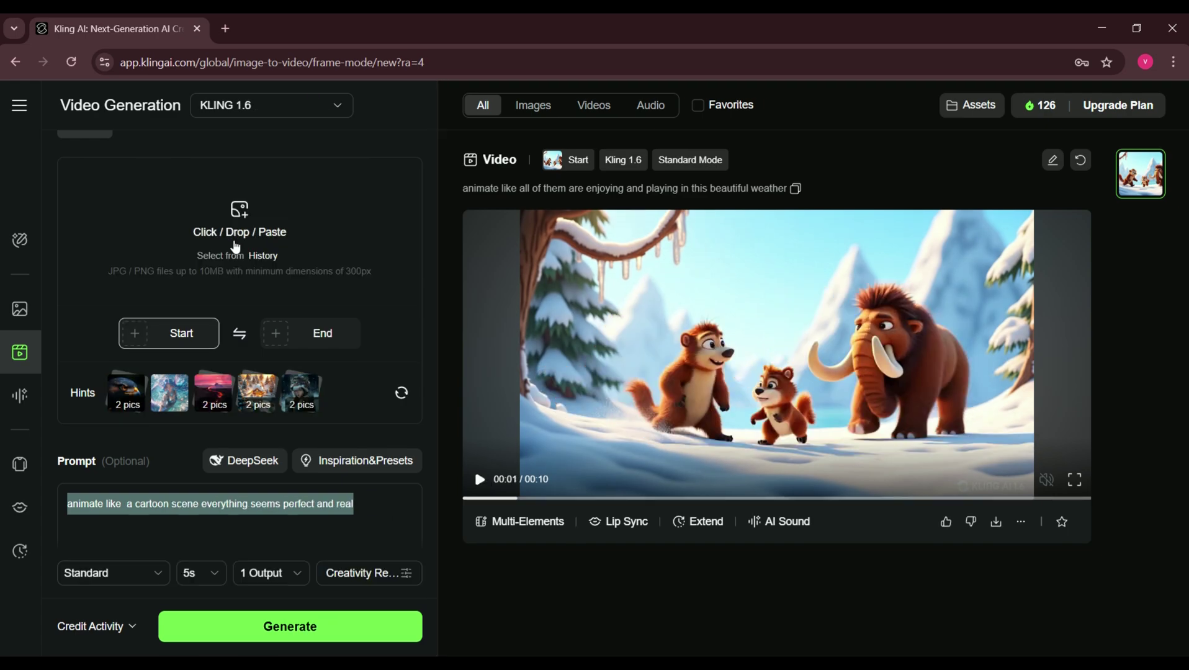
- Upload the underwater cartoon scene as the start frame and generate a video with the prompt "animate like a cartoon scene everything seems perfect and real"
click(239, 239)
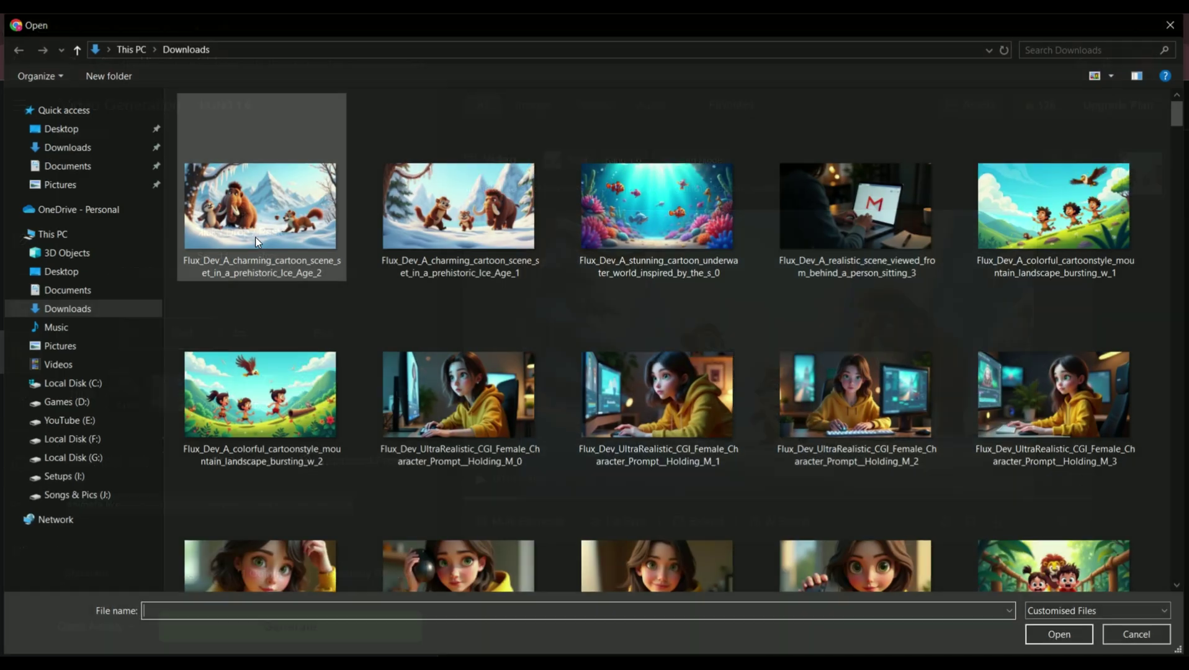
double_click(634, 220)
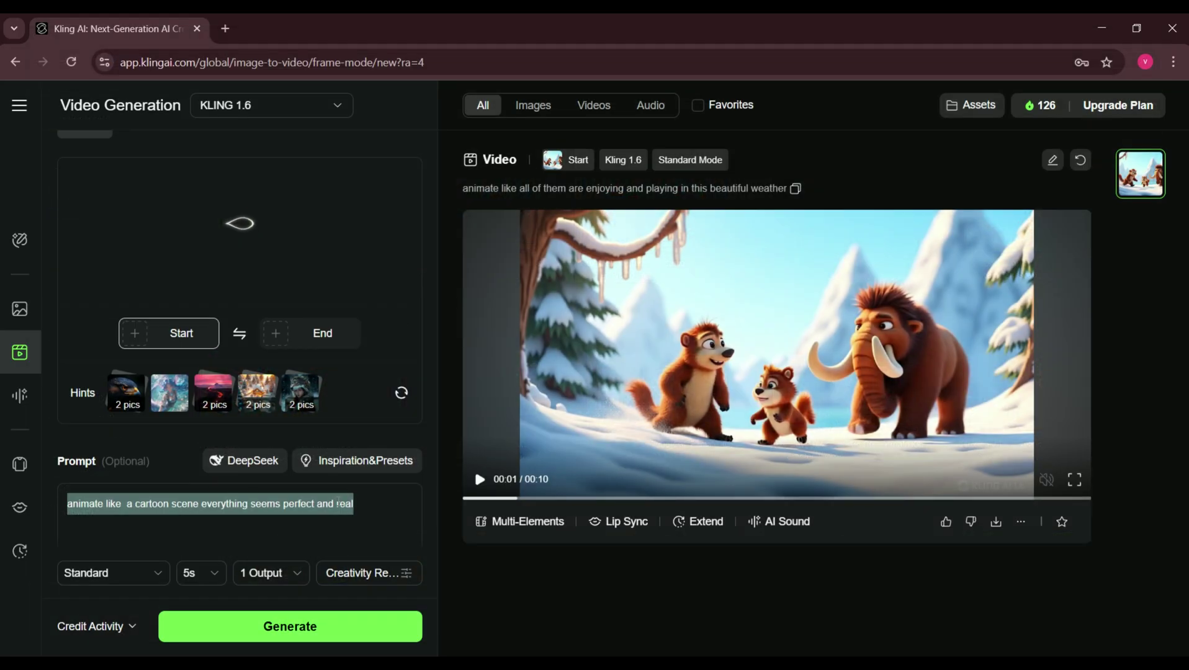
click(369, 506)
click(126, 504)
key(BackSpace)
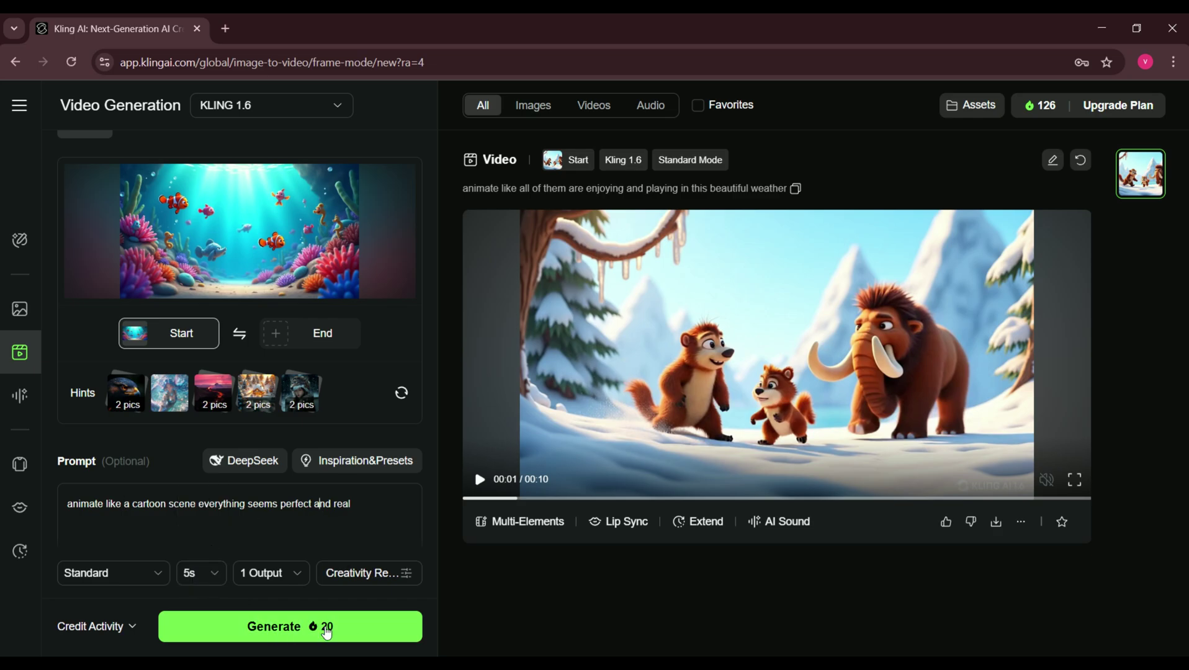
click(291, 627)
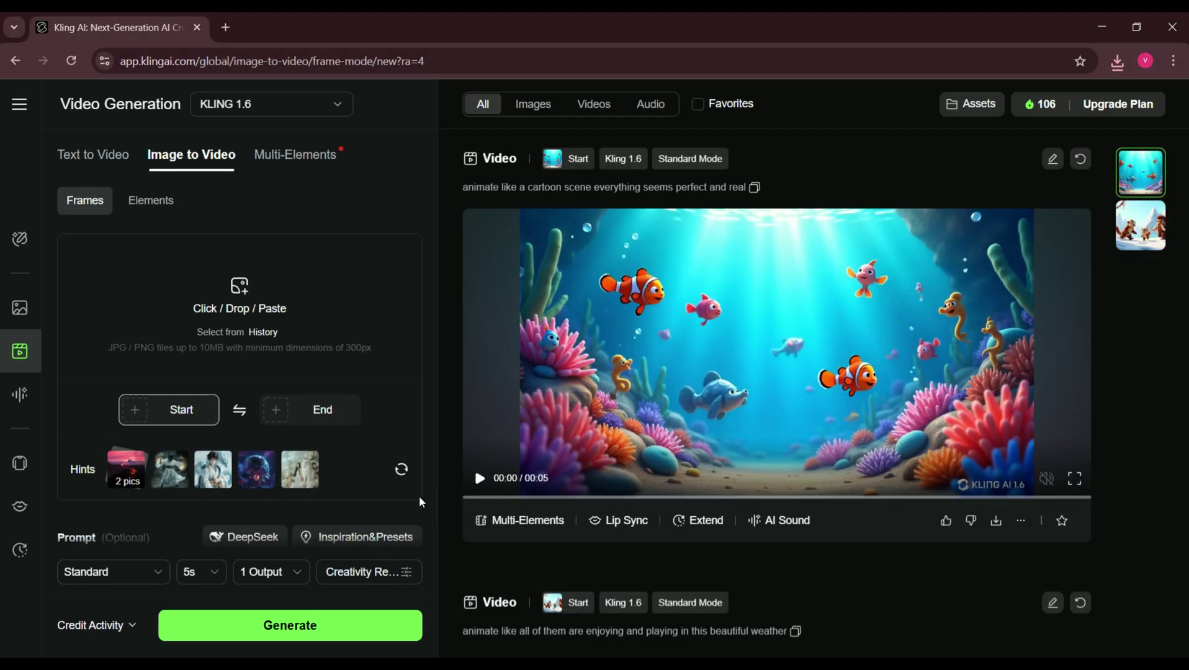
- Play the generated underwater video to review its animation
click(480, 479)
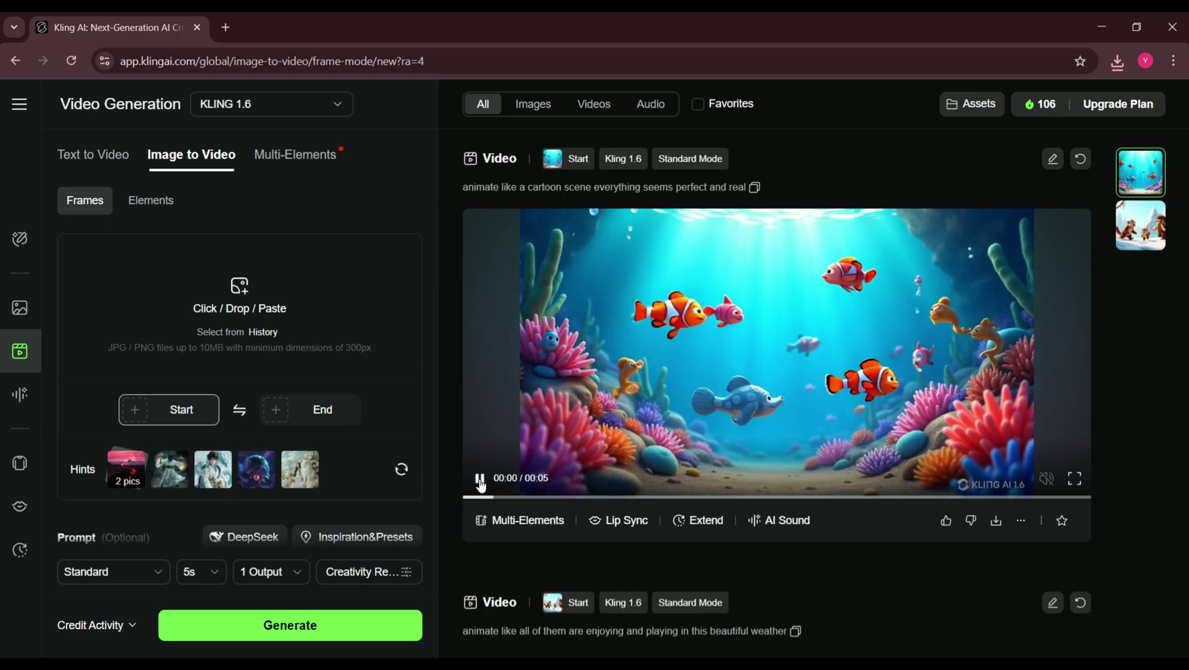
click(481, 481)
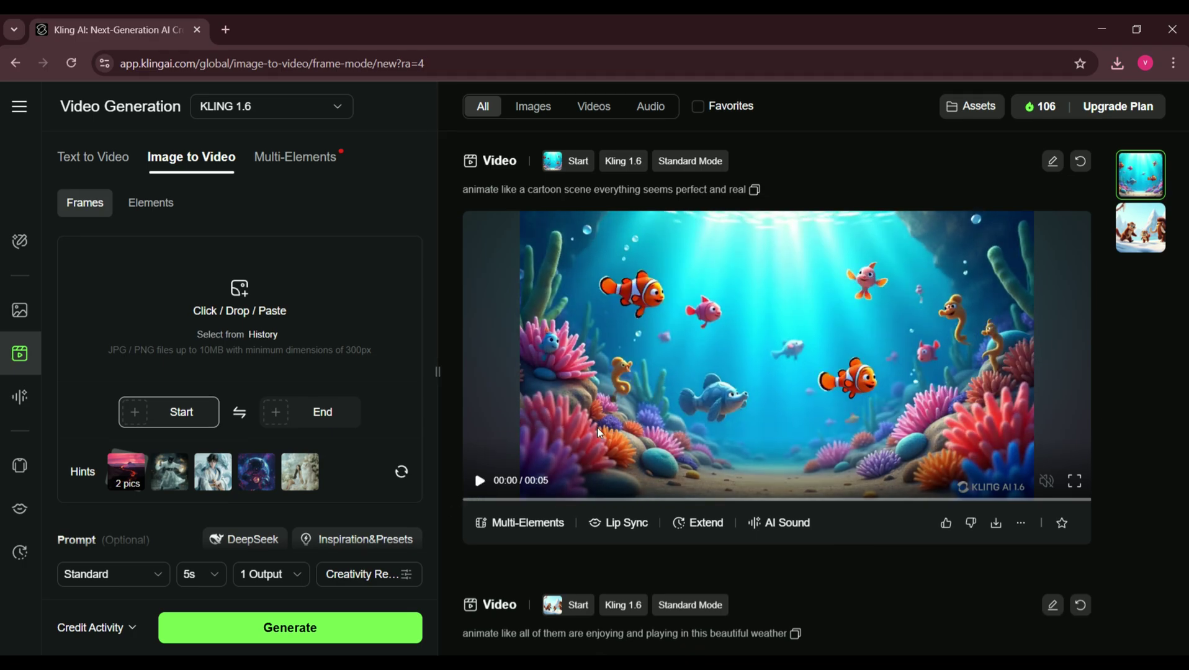
click(473, 469)
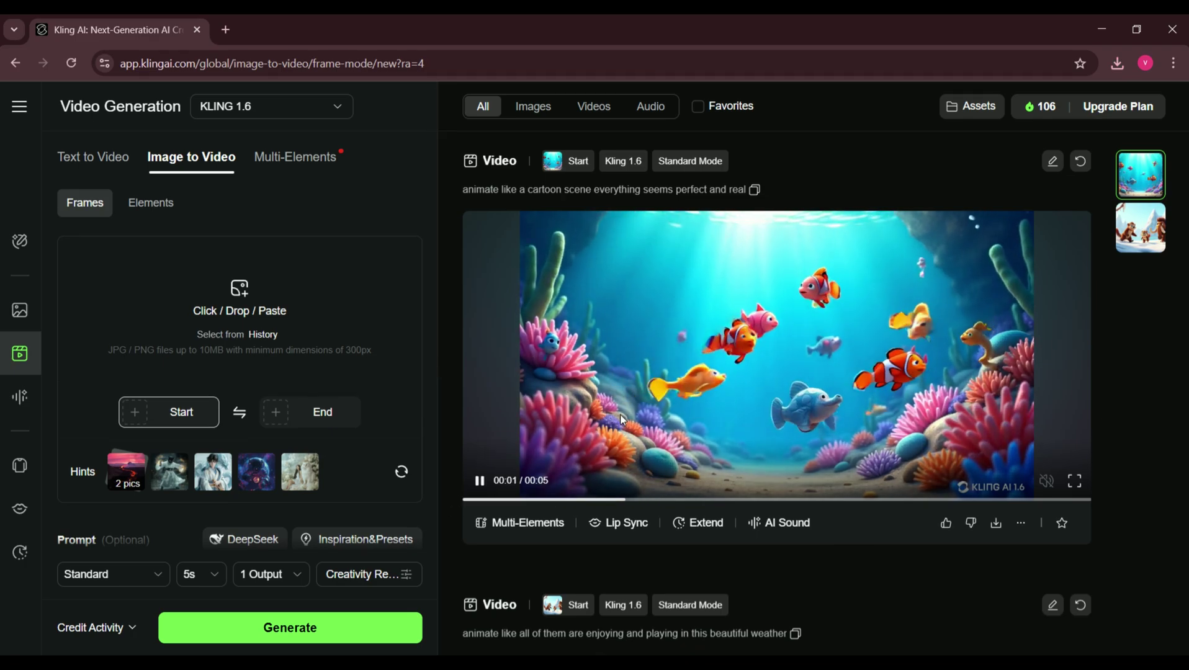
- Play the generated Ice Age video to review how the characters move
scroll(623, 420, down, 3)
scroll(622, 420, down, 2)
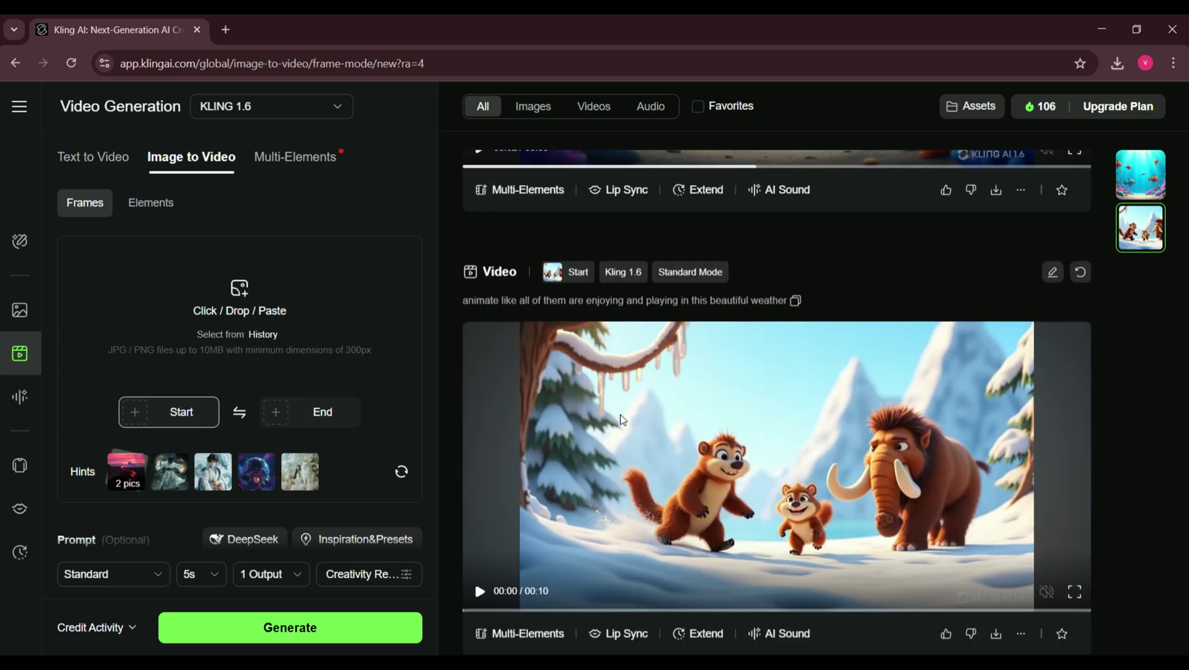
click(479, 591)
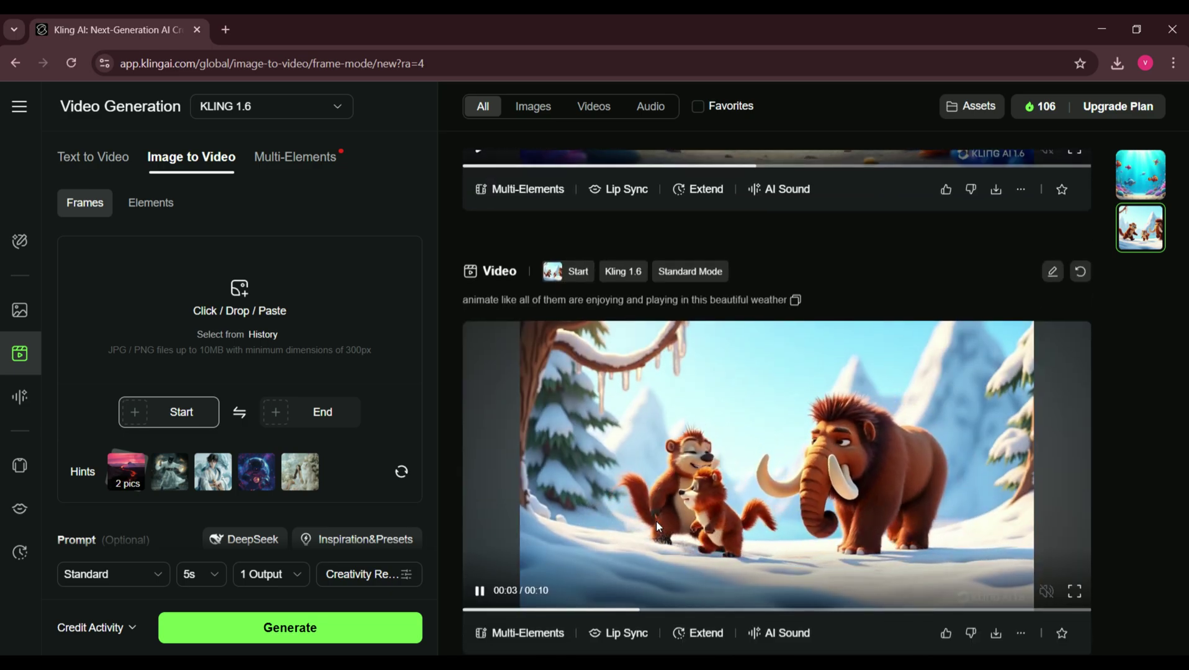
scroll(657, 526, up, 1)
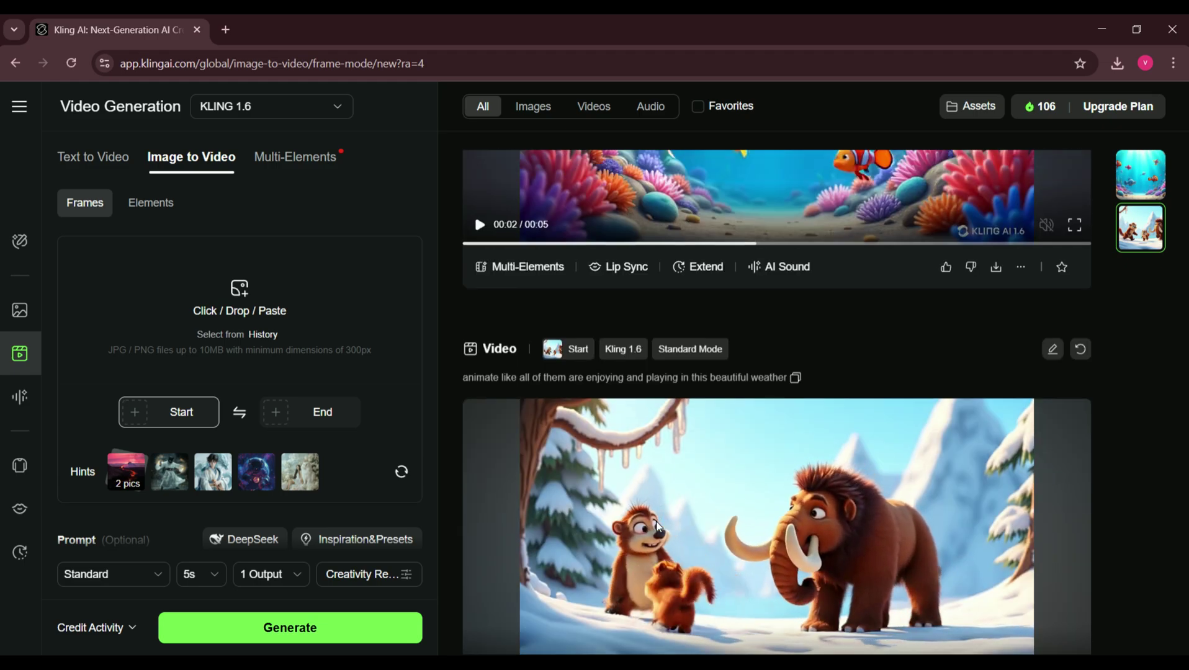
scroll(659, 526, up, 3)
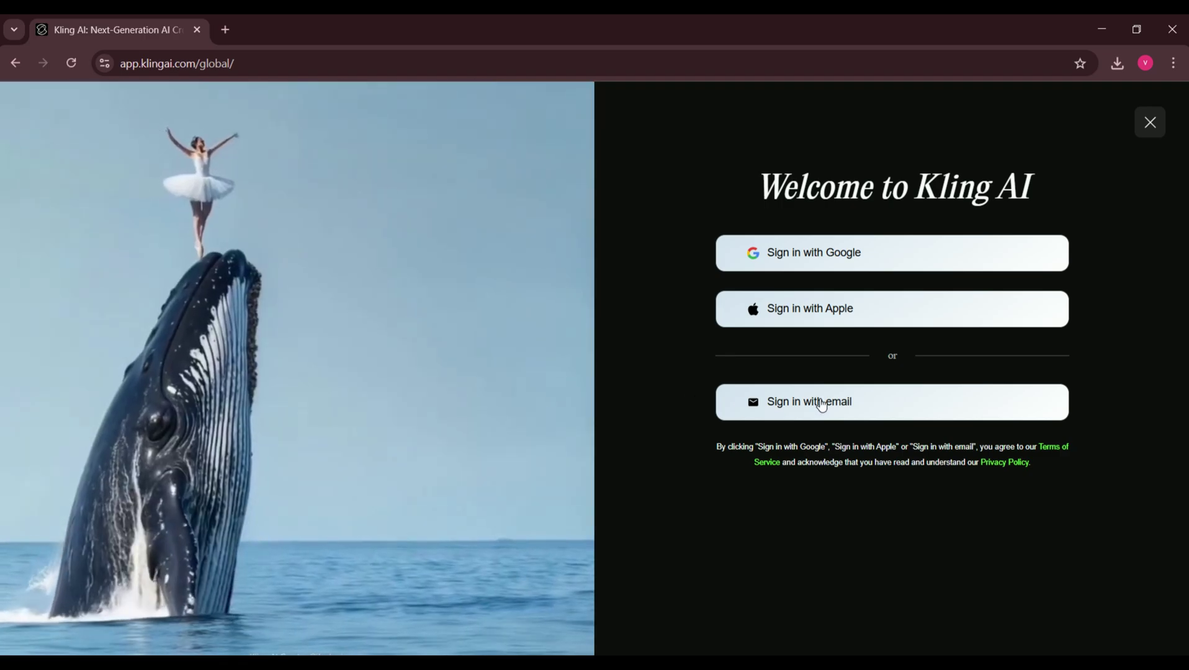
- Choose email sign-in on the Kling AI welcome page and open the form for creating a new account
click(826, 401)
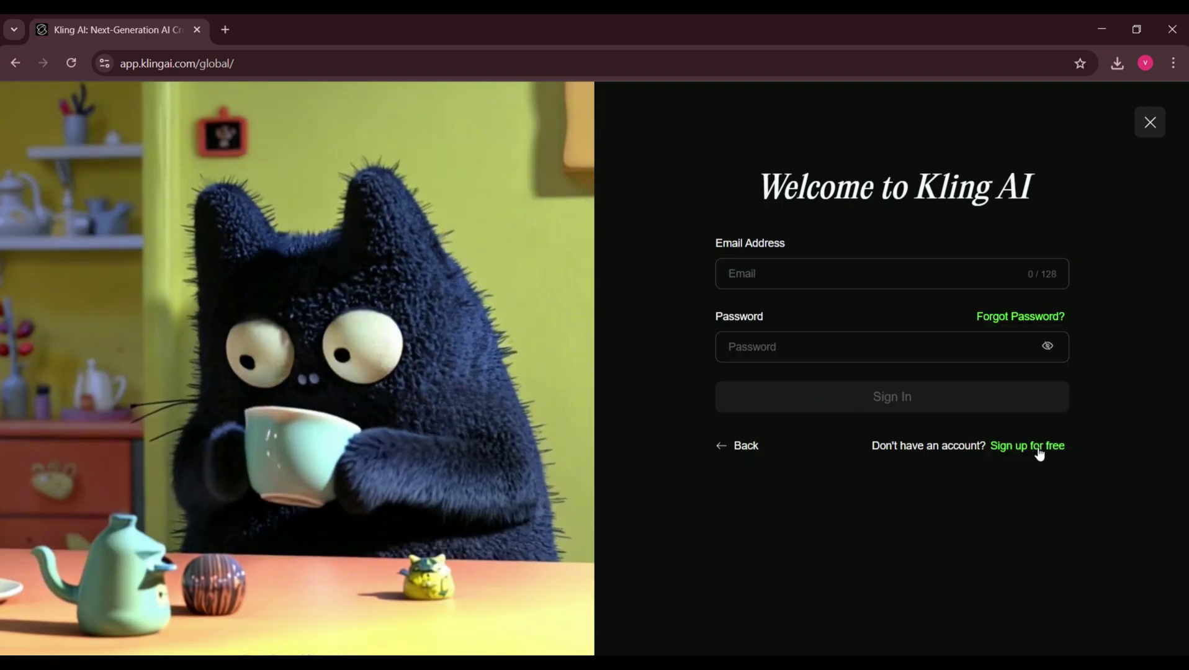
click(1037, 447)
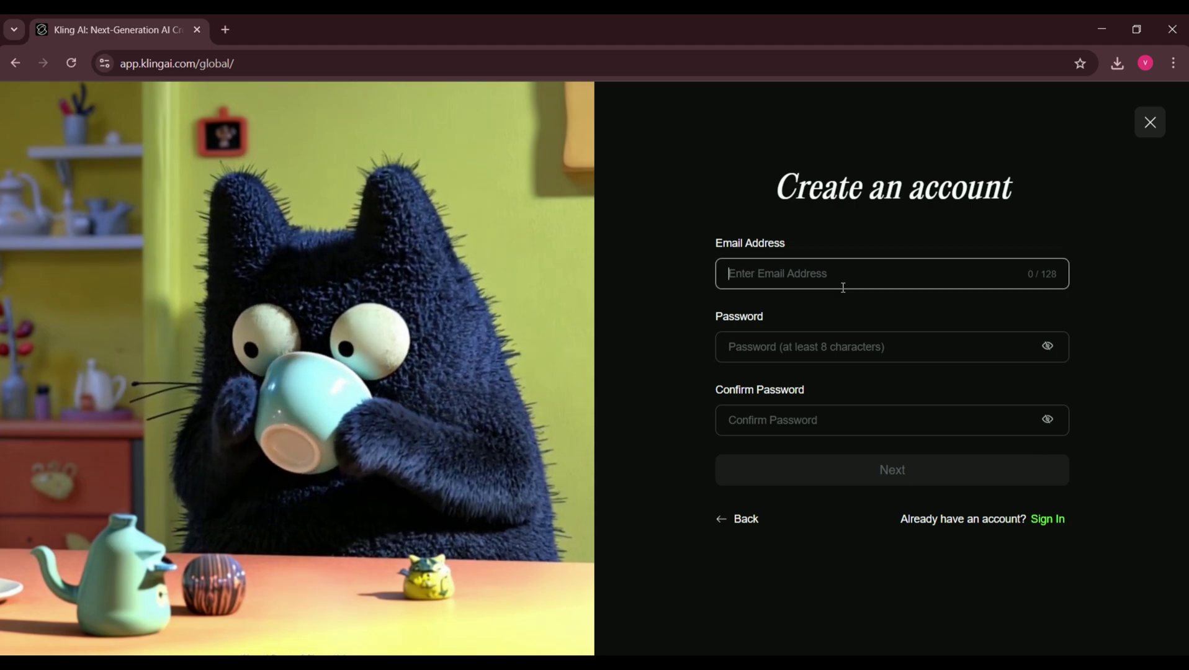
- In CapCut, import the downloaded Standard_Mode_animate_like_a_cartoon_scene_eve video and place it at the start of the timeline
click(695, 232)
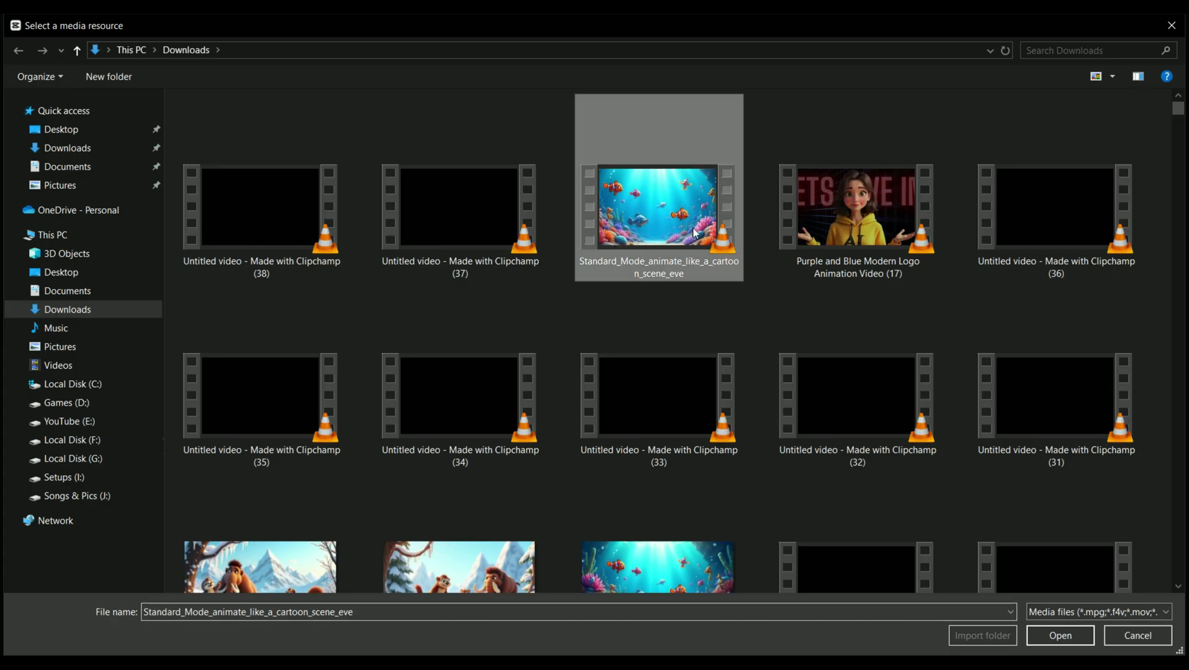
double_click(695, 233)
drag(122, 212, 143, 491)
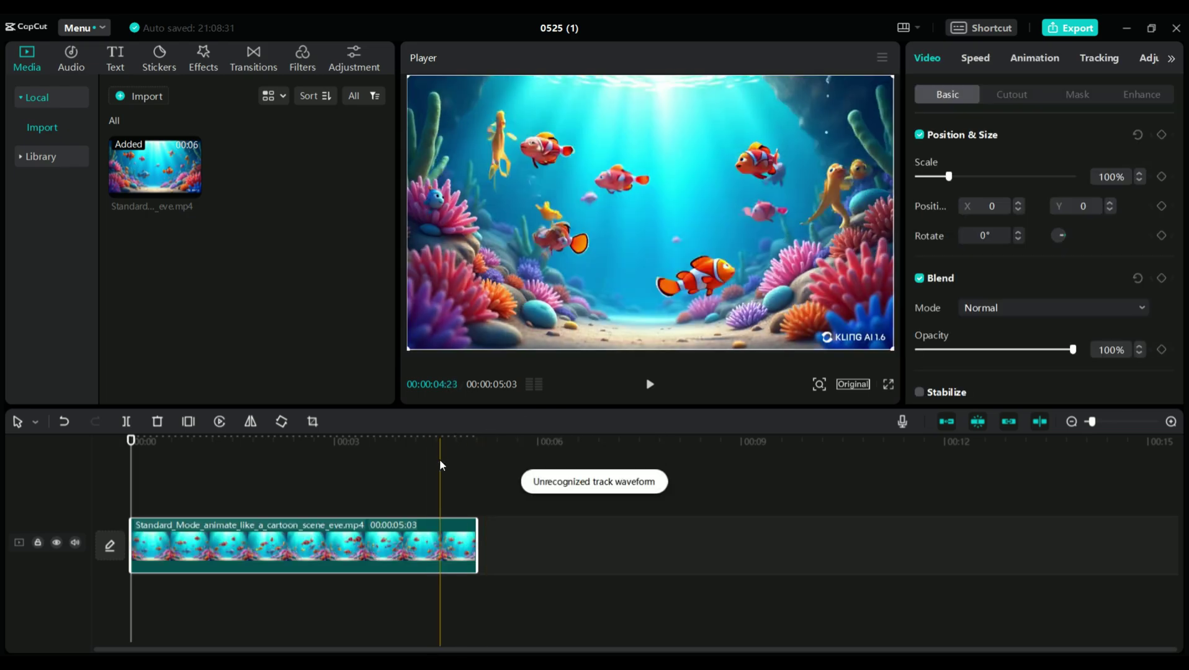
- Crop the underwater clip's lower edge, then scale it to 109% with X position -64 so the Kling AI watermark falls outside the frame
click(311, 422)
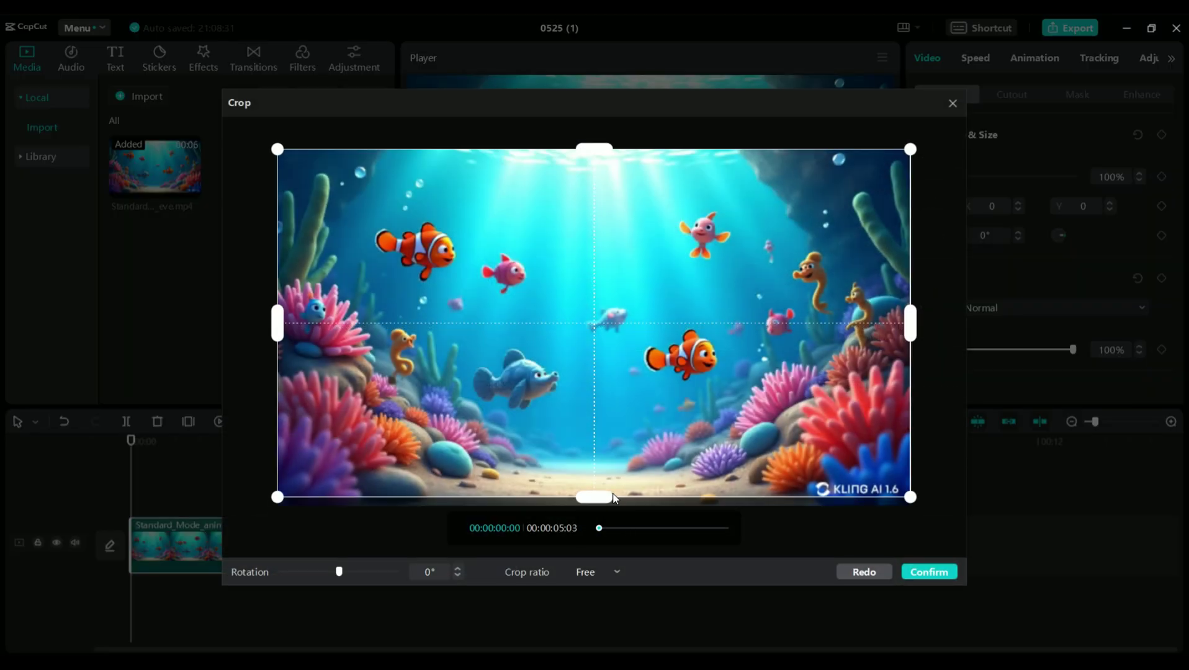
click(931, 578)
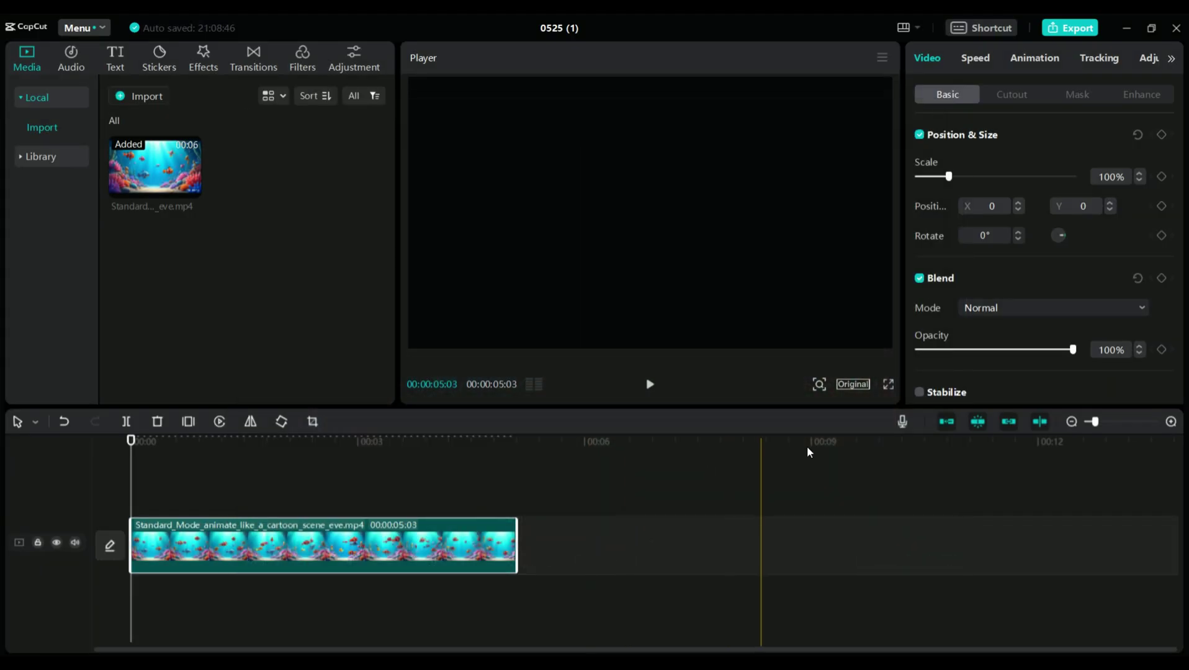
click(155, 446)
mouse_move(885, 338)
mouse_down()
mouse_move(906, 348)
mouse_move(888, 341)
mouse_up()
- Enlarge the preview area and play back the reframed underwater clip to check the result
click(650, 385)
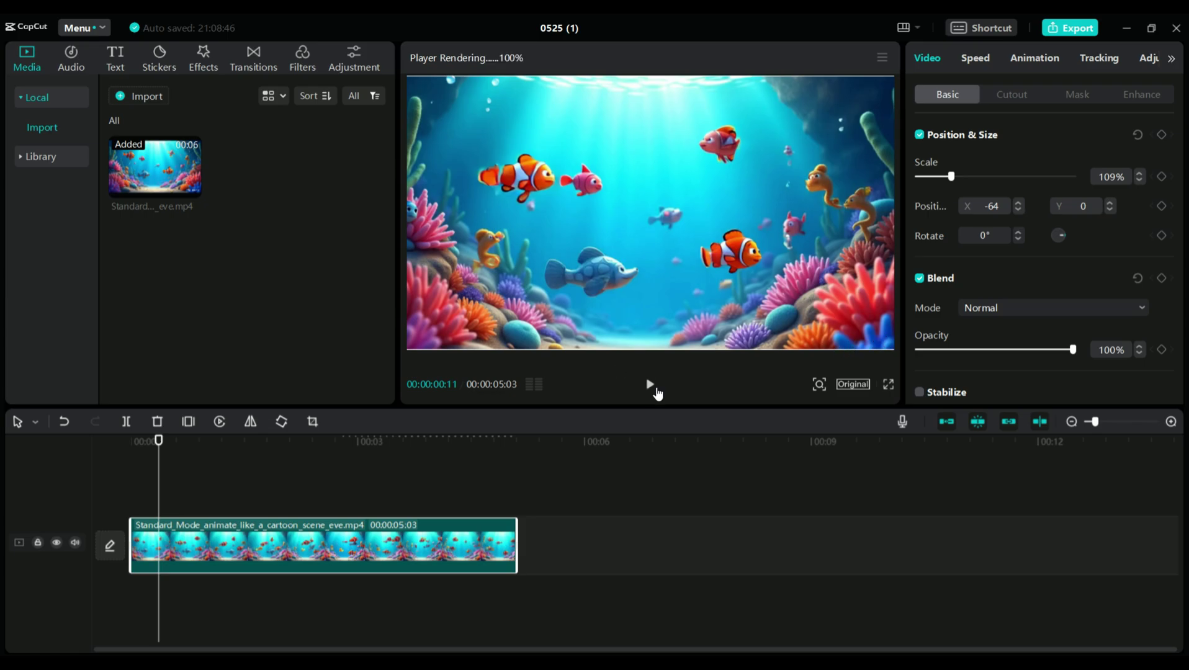
drag(672, 407, 671, 440)
click(649, 417)
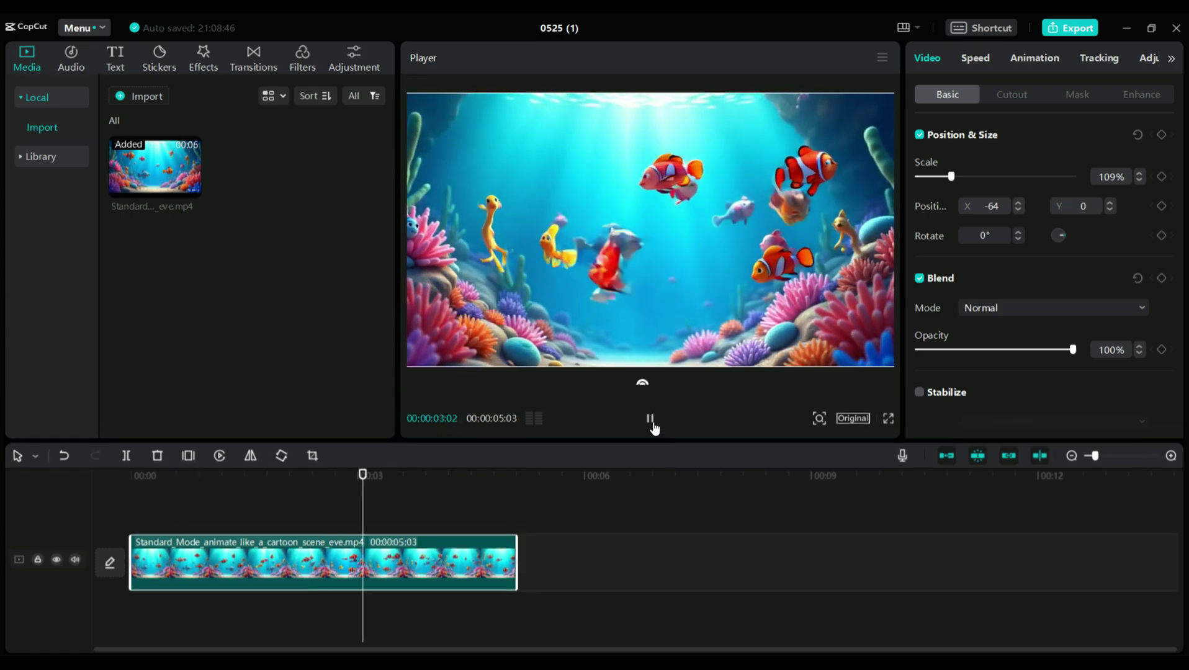